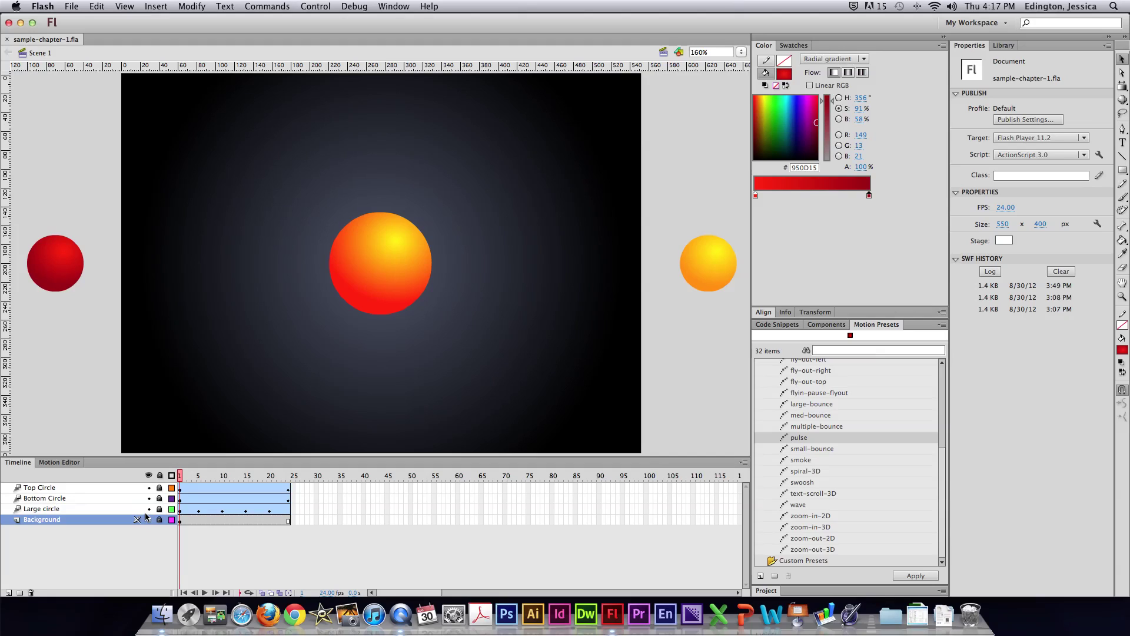
# Hide all four layers and make only the Background layer visible again
pyautogui.click(183, 489)
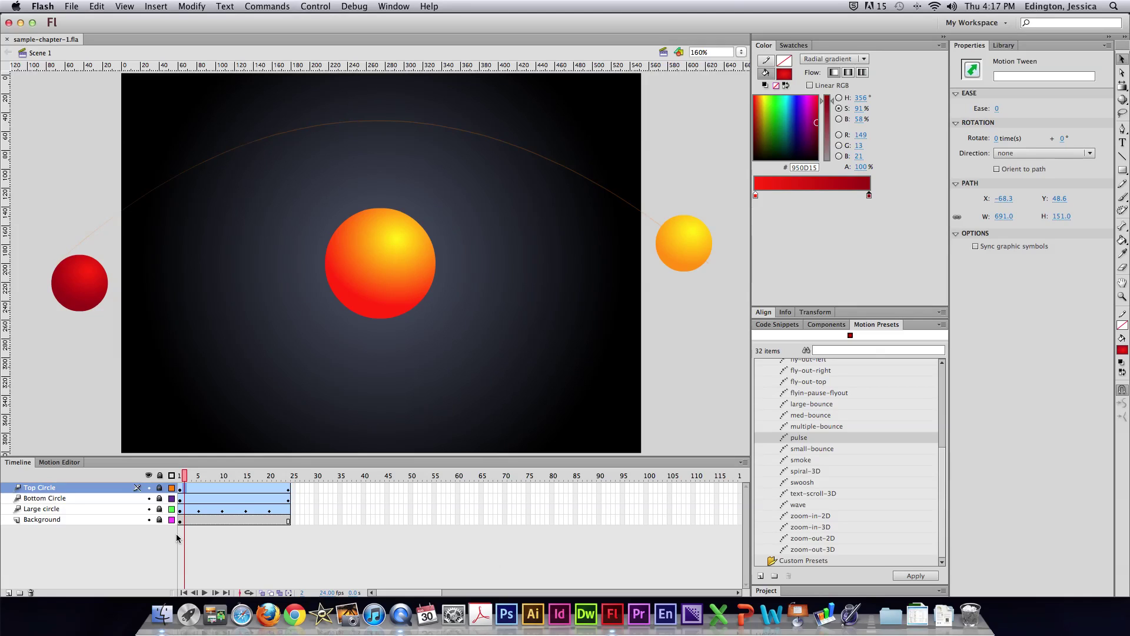
pyautogui.moveTo(148, 487); pyautogui.dragTo(150, 520)
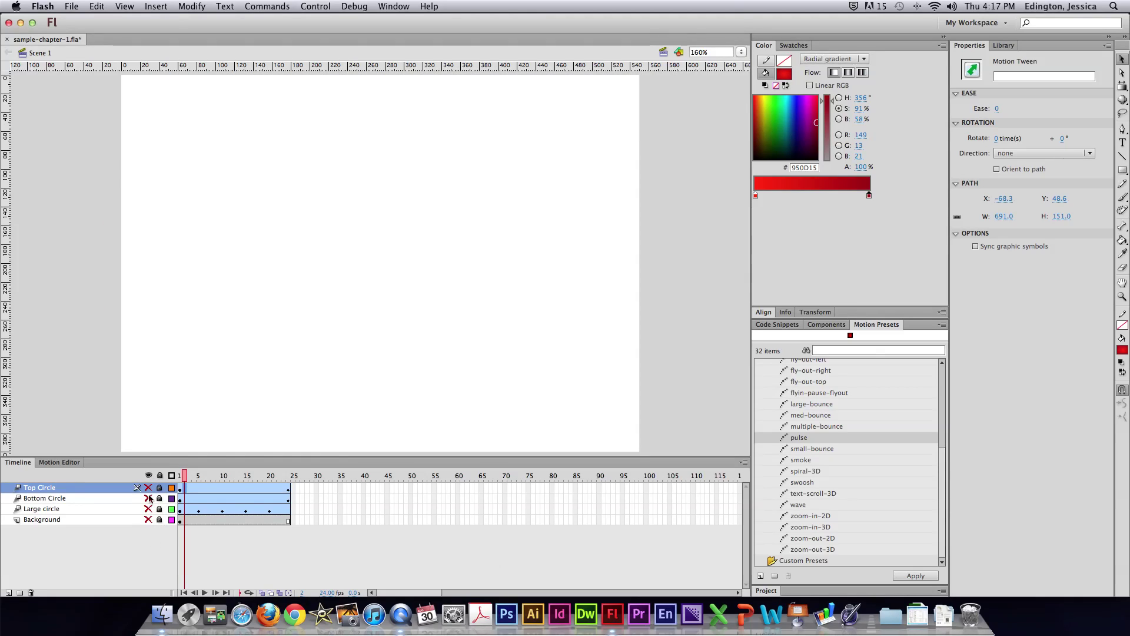
pyautogui.click(148, 521)
pyautogui.click(148, 521)
pyautogui.click(148, 520)
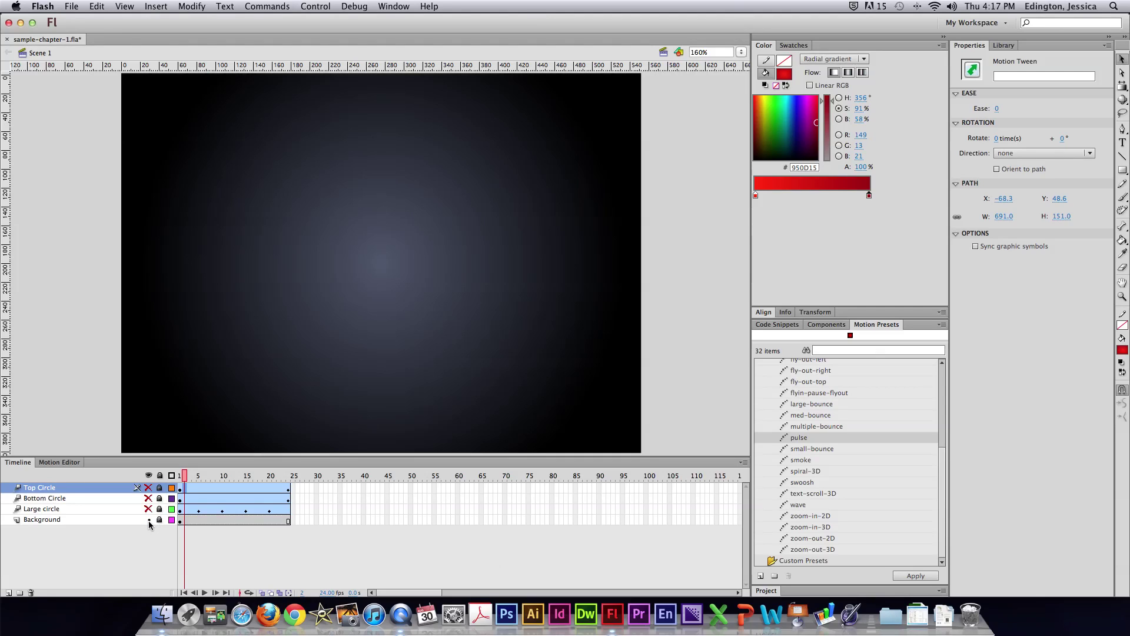
# Show the Large circle and Bottom Circle layers at frame 1, and select Bottom Circle's tween to view its motion path
pyautogui.moveTo(179, 476)
pyautogui.mouseDown()
pyautogui.moveTo(294, 478)
pyautogui.moveTo(174, 488)
pyautogui.mouseUp()
pyautogui.click(148, 509)
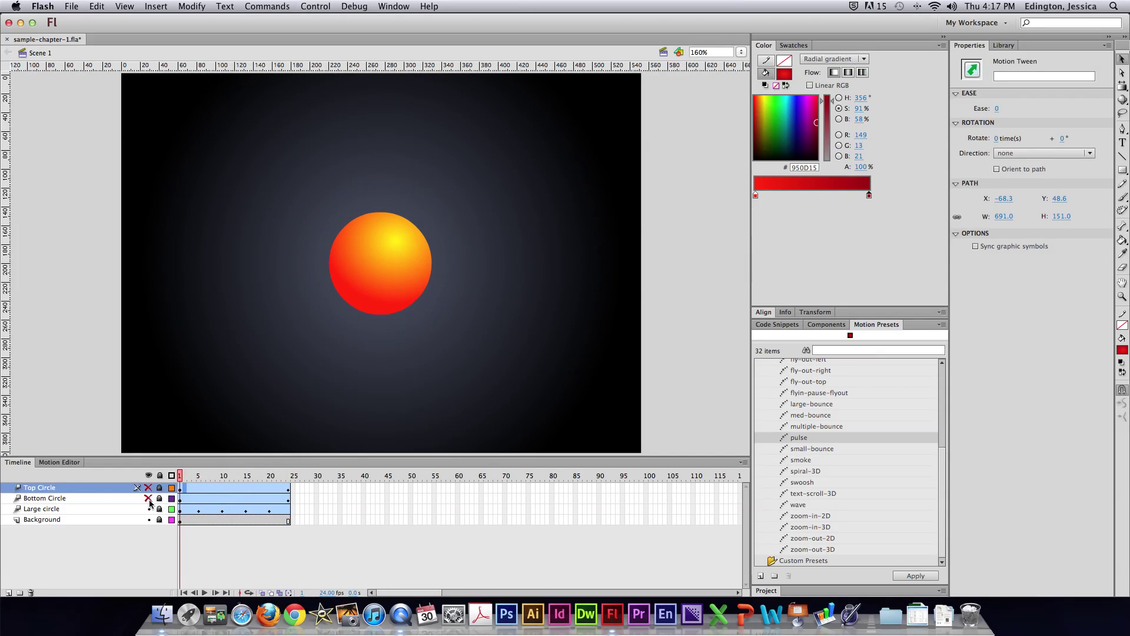
pyautogui.click(148, 499)
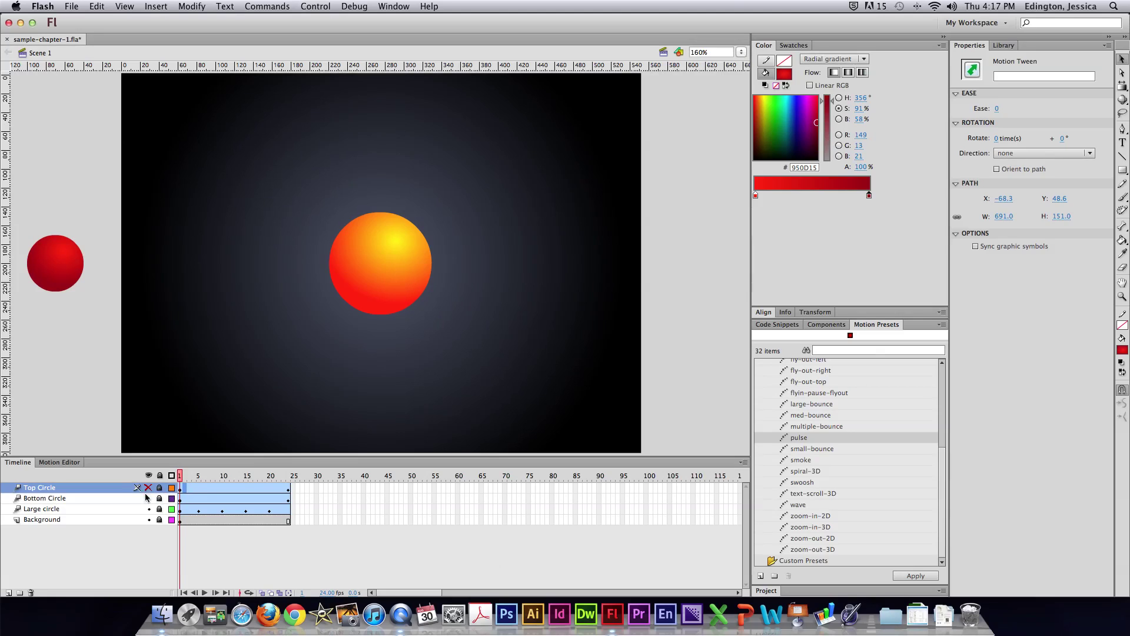
pyautogui.click(108, 498)
pyautogui.moveTo(180, 477)
pyautogui.mouseDown()
pyautogui.moveTo(297, 476)
pyautogui.moveTo(182, 476)
pyautogui.mouseUp()
pyautogui.click(180, 498)
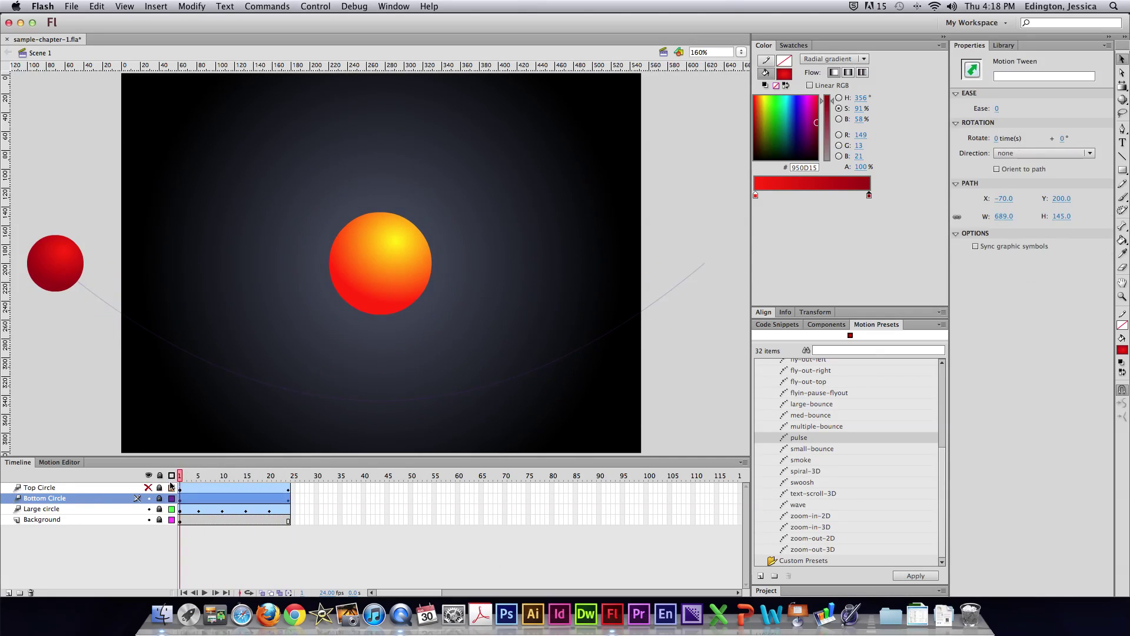
# Show the Top Circle layer again and select it to view its motion path
pyautogui.click(149, 488)
pyautogui.click(130, 488)
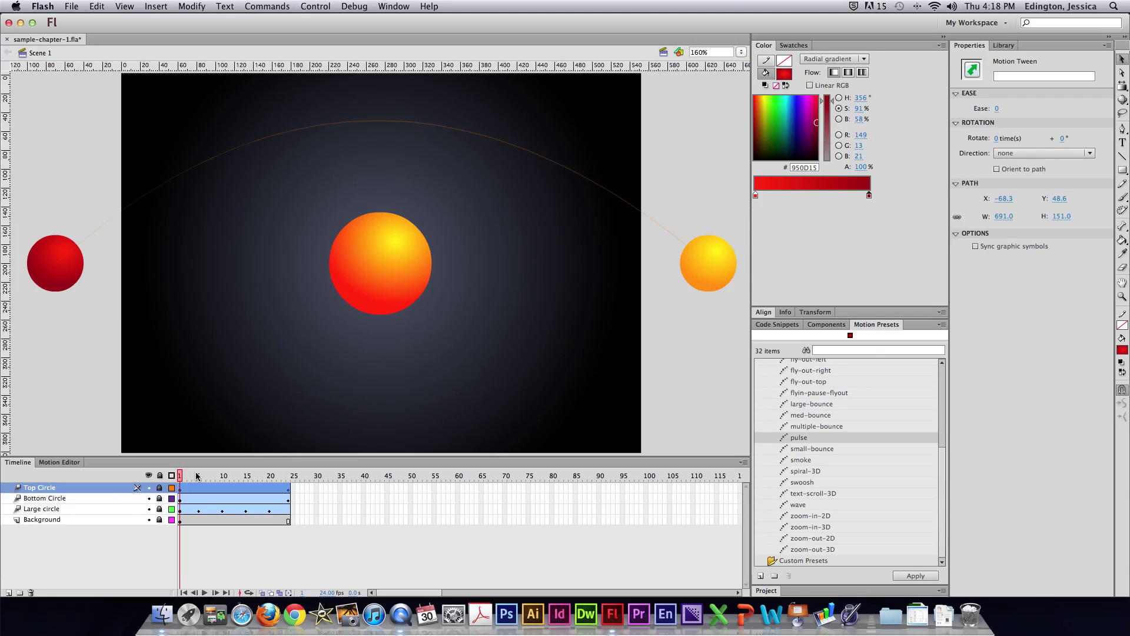
pyautogui.moveTo(180, 477)
pyautogui.mouseDown()
pyautogui.moveTo(295, 476)
pyautogui.moveTo(182, 480)
pyautogui.mouseUp()
# Set the outline color of the Bottom Circle layer to bright green in its layer properties
pyautogui.click(116, 498)
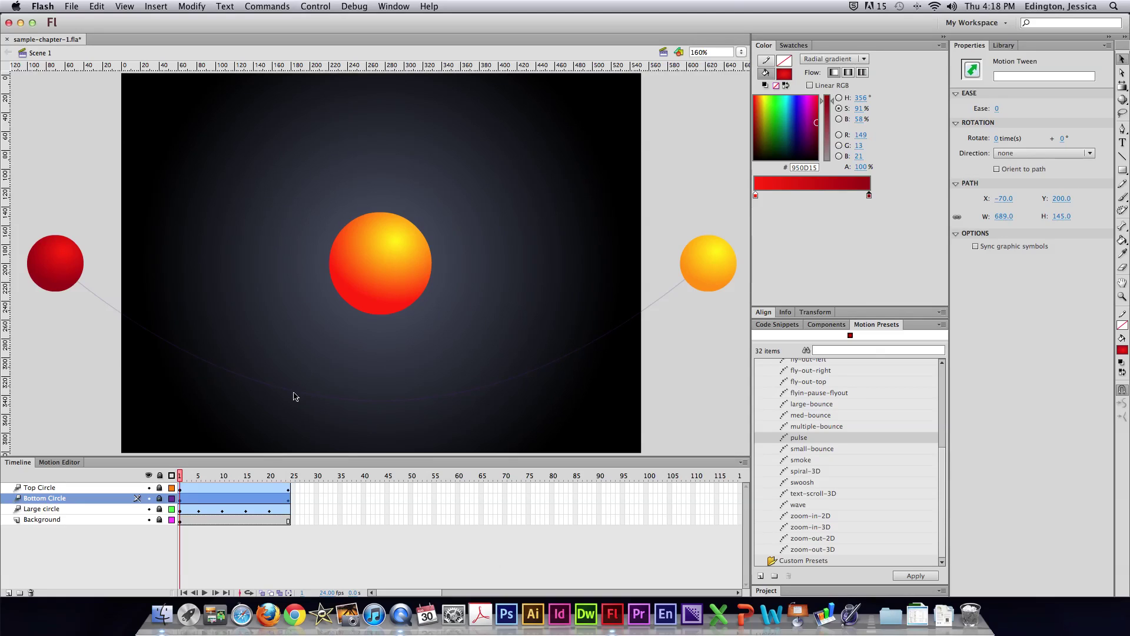
pyautogui.doubleClick(172, 500)
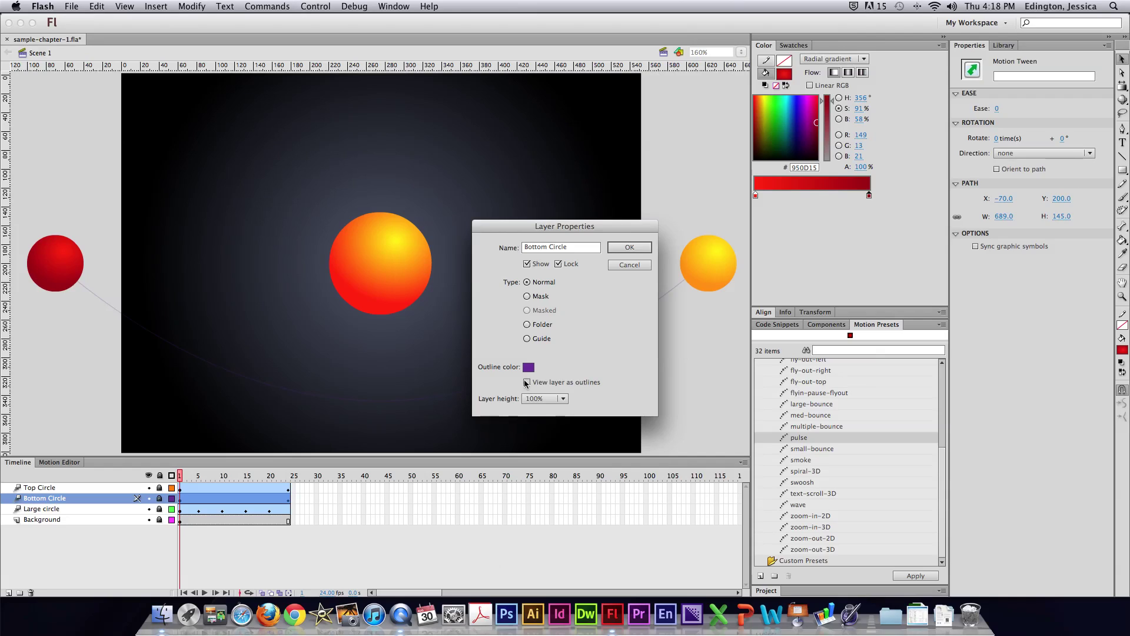
pyautogui.click(529, 367)
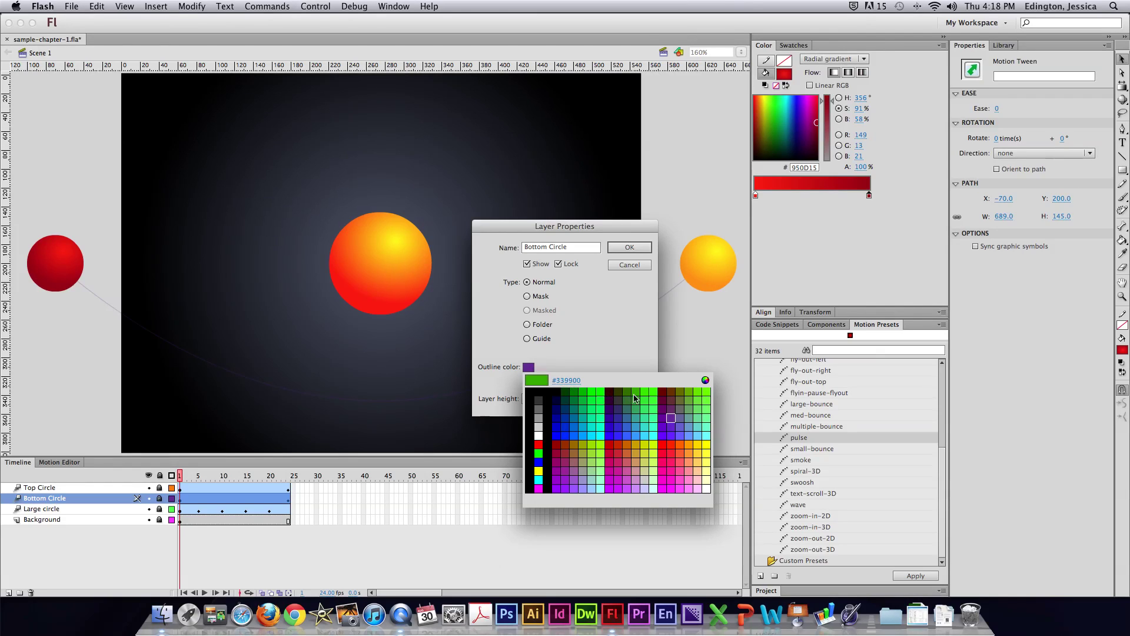
pyautogui.click(706, 393)
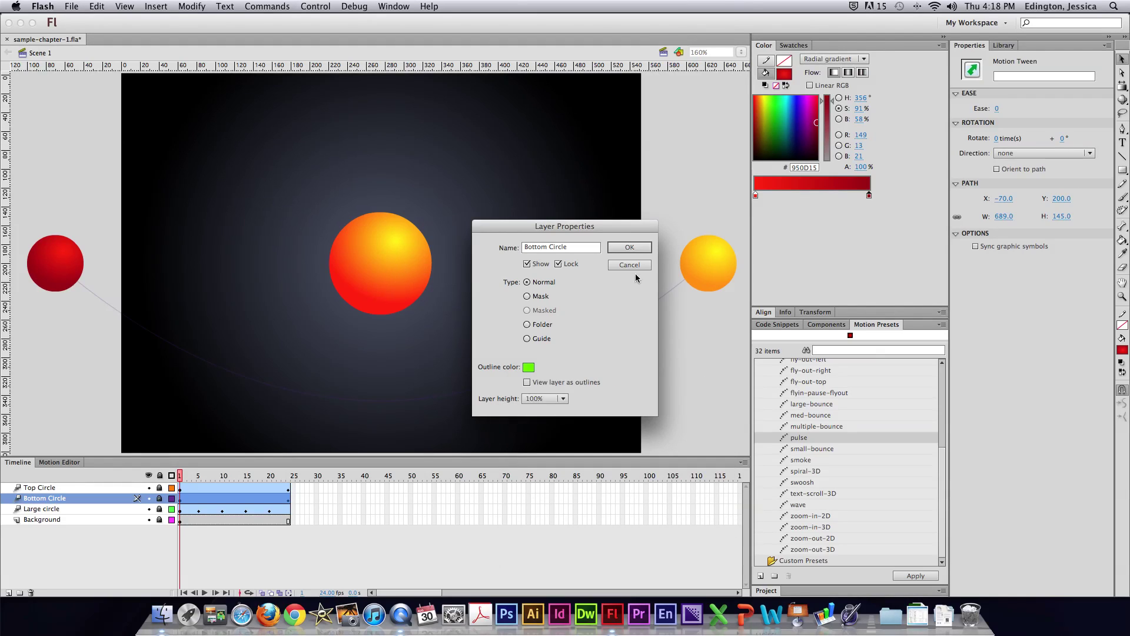
pyautogui.click(630, 247)
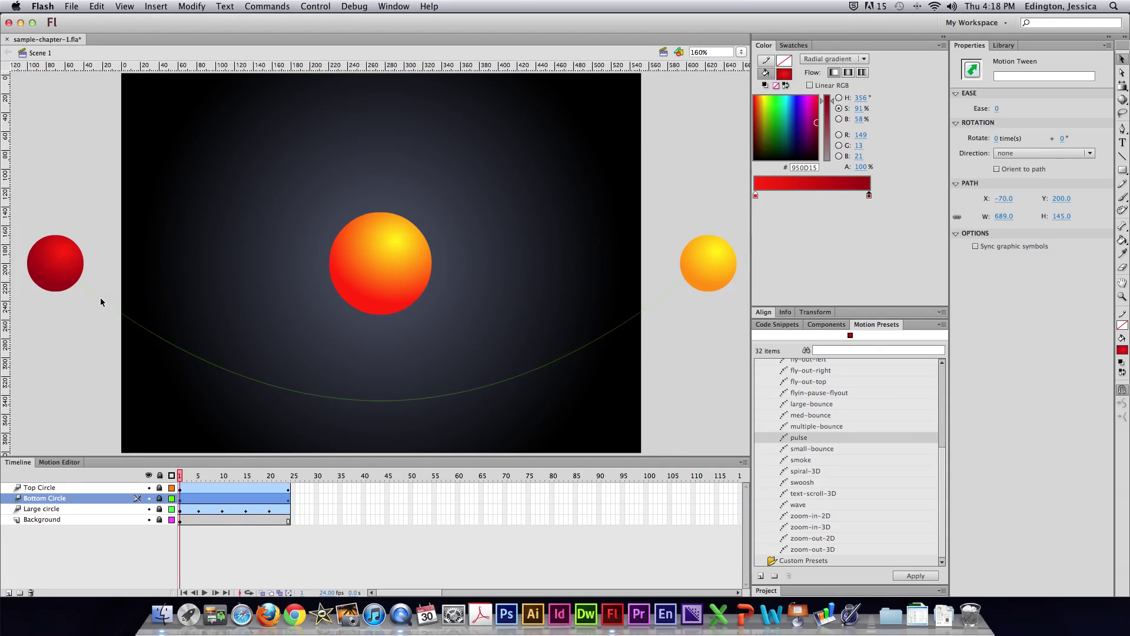
# With the Top Circle layer selected, play the animation from frame 1 on the stage and test the movie in a separate preview
pyautogui.click(117, 488)
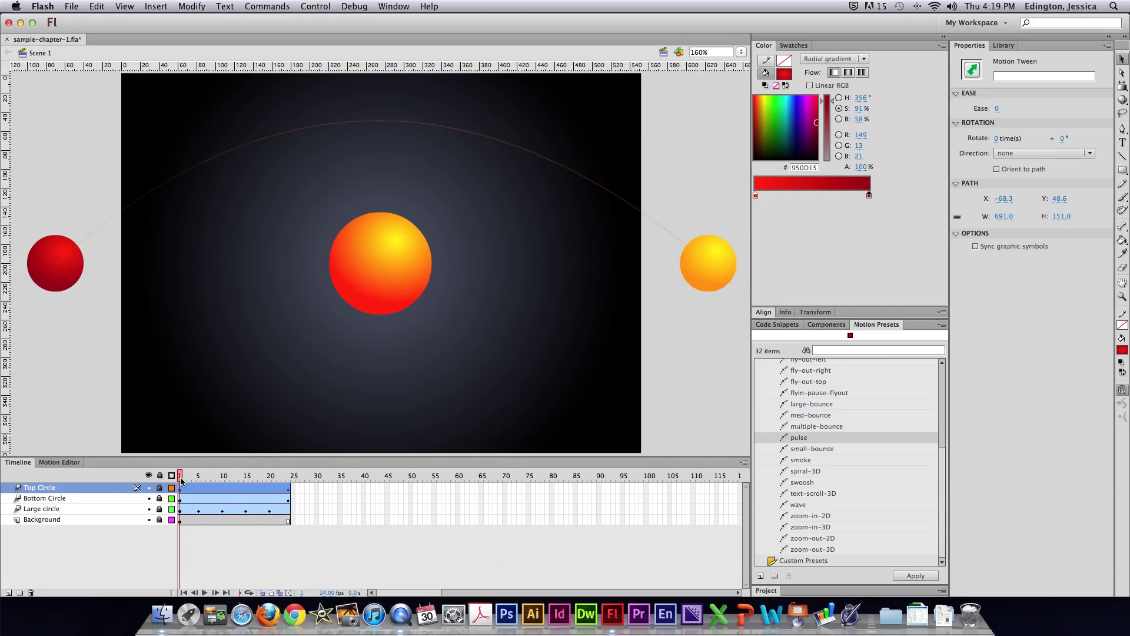
pyautogui.click(242, 477)
pyautogui.moveTo(242, 480); pyautogui.dragTo(170, 480)
pyautogui.press('Return')
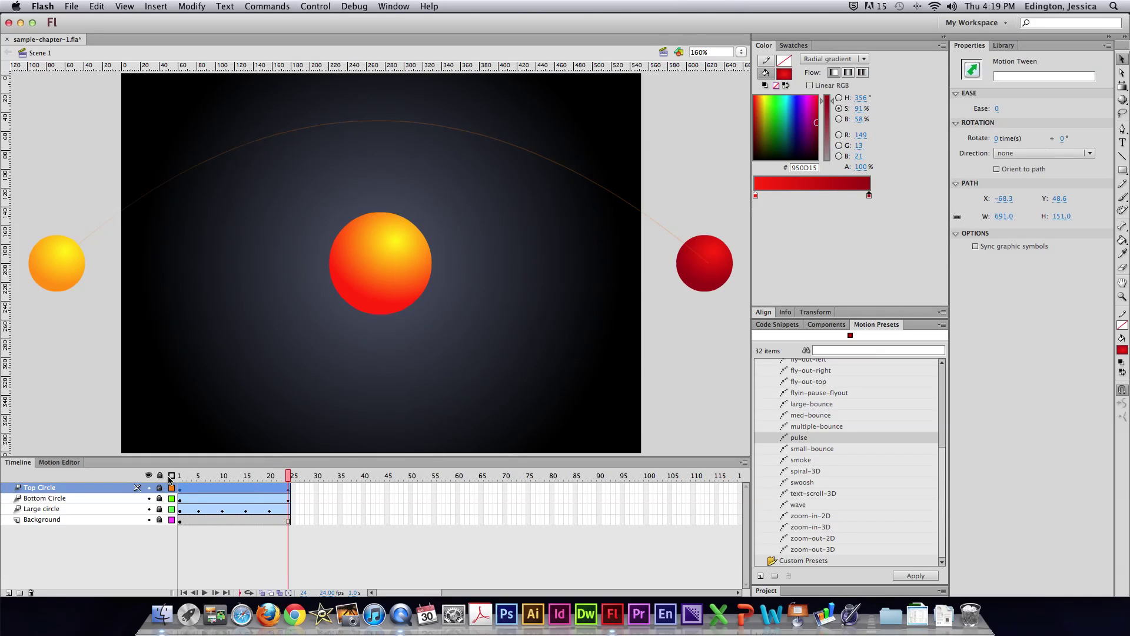
pyautogui.press('super+Return')
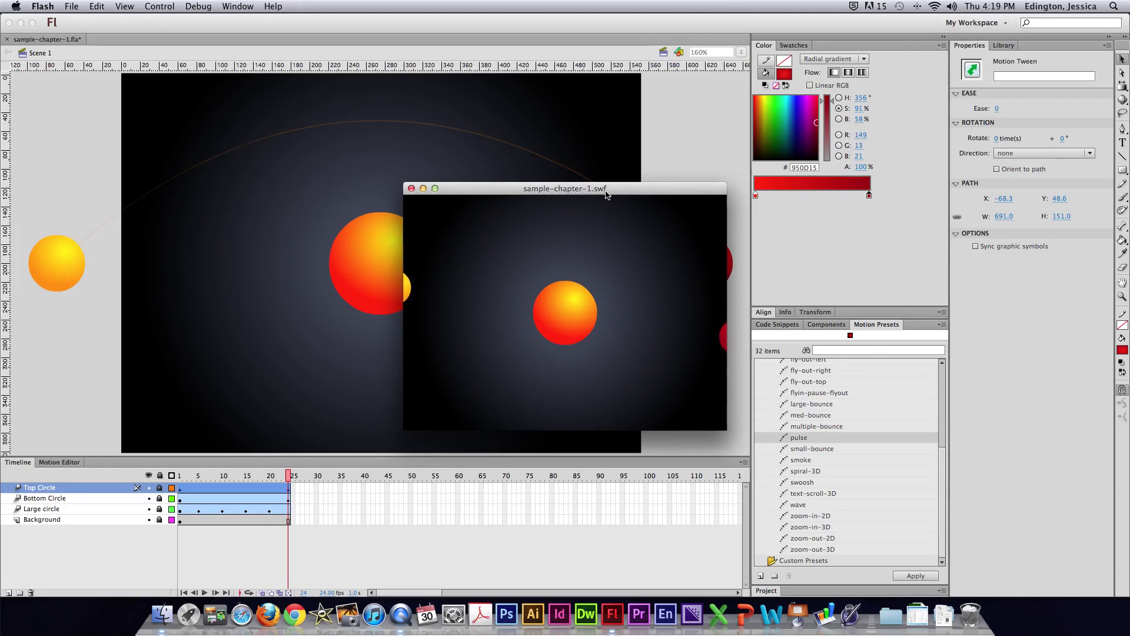
pyautogui.click(412, 188)
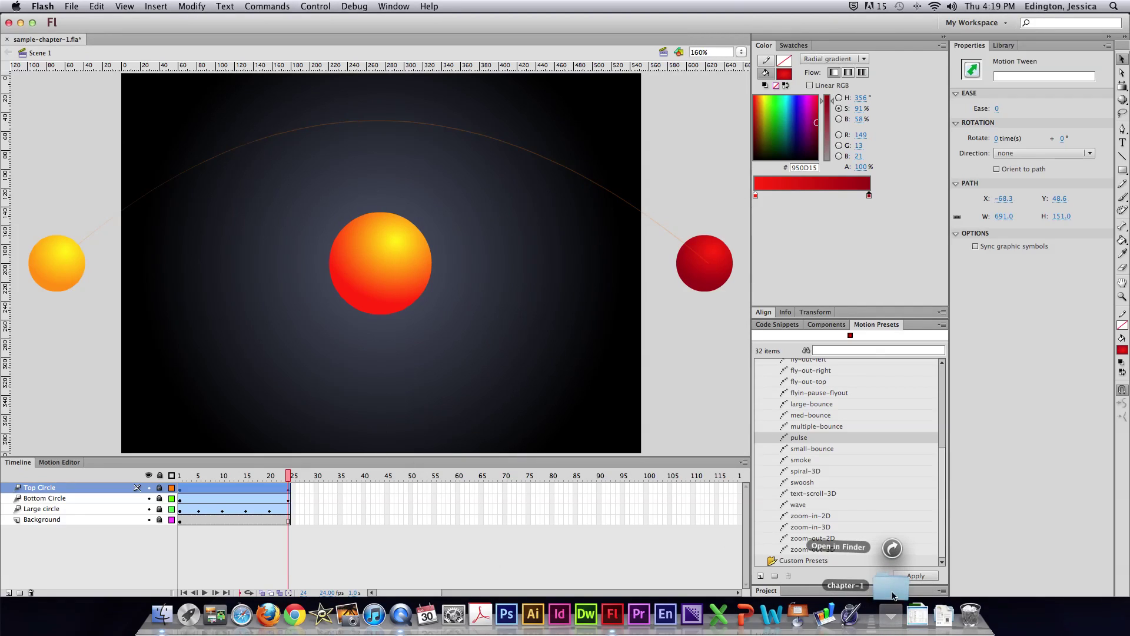
# Switch to Finder, examine the FLA, SWF and recovery files in the chapter-1 folder, and return to Flash
pyautogui.click(890, 614)
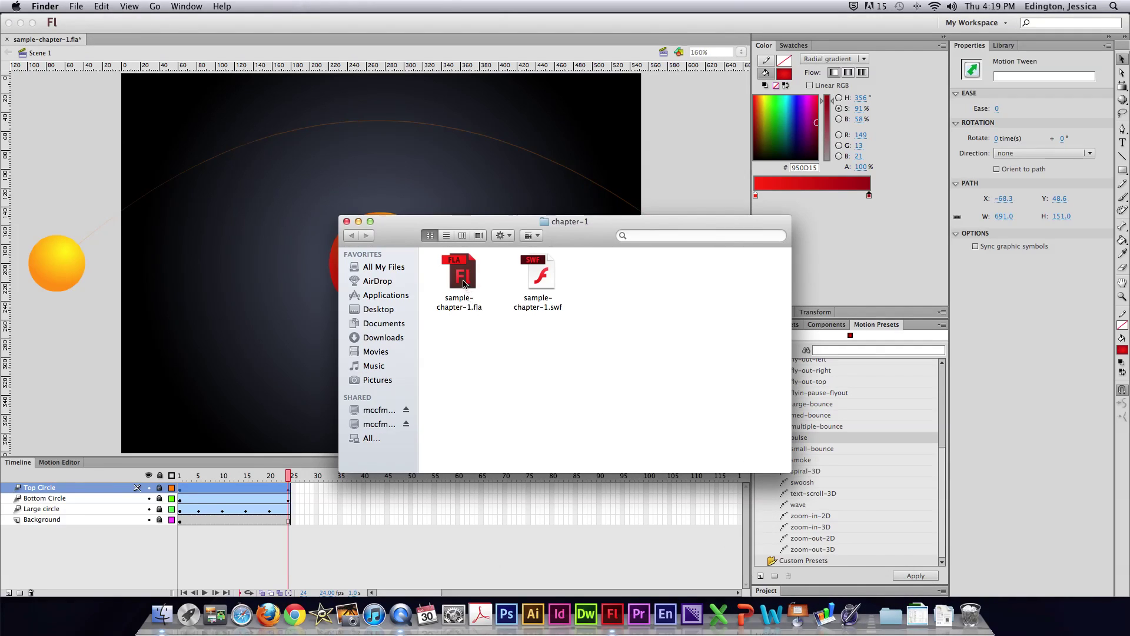
pyautogui.click(459, 277)
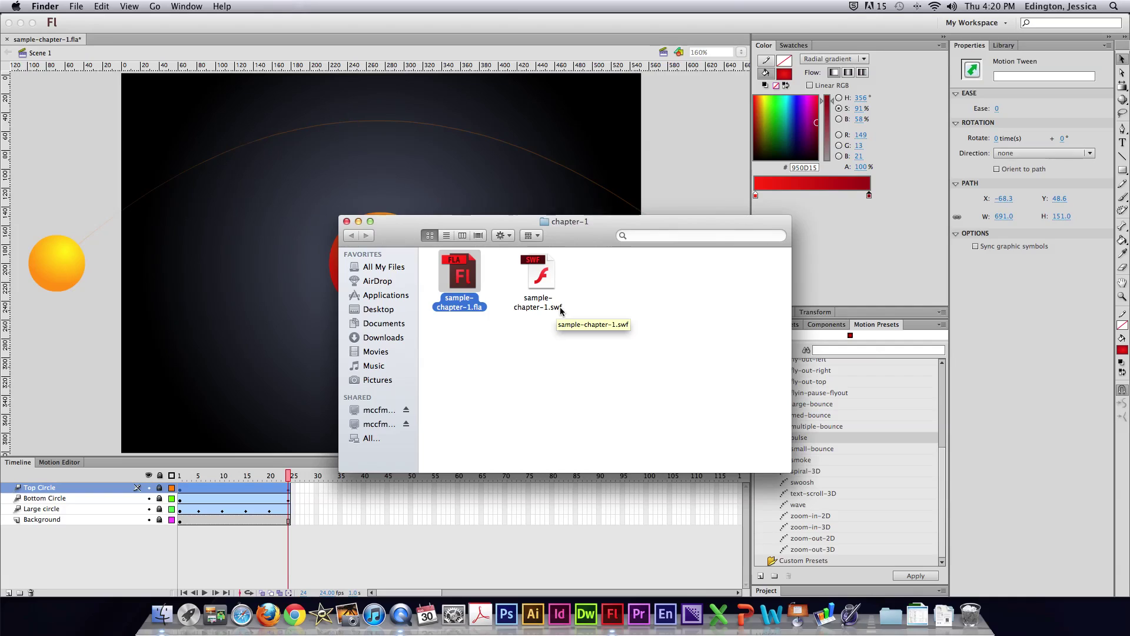
pyautogui.keyDown('super'); pyautogui.click(538, 305); pyautogui.keyUp('super')
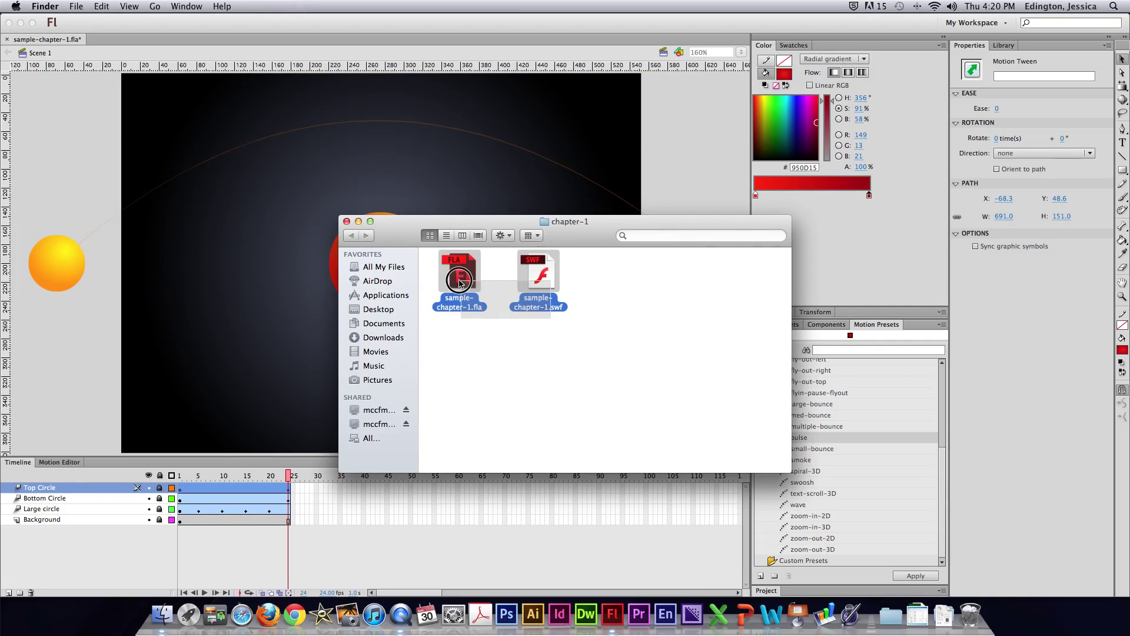
pyautogui.click(492, 332)
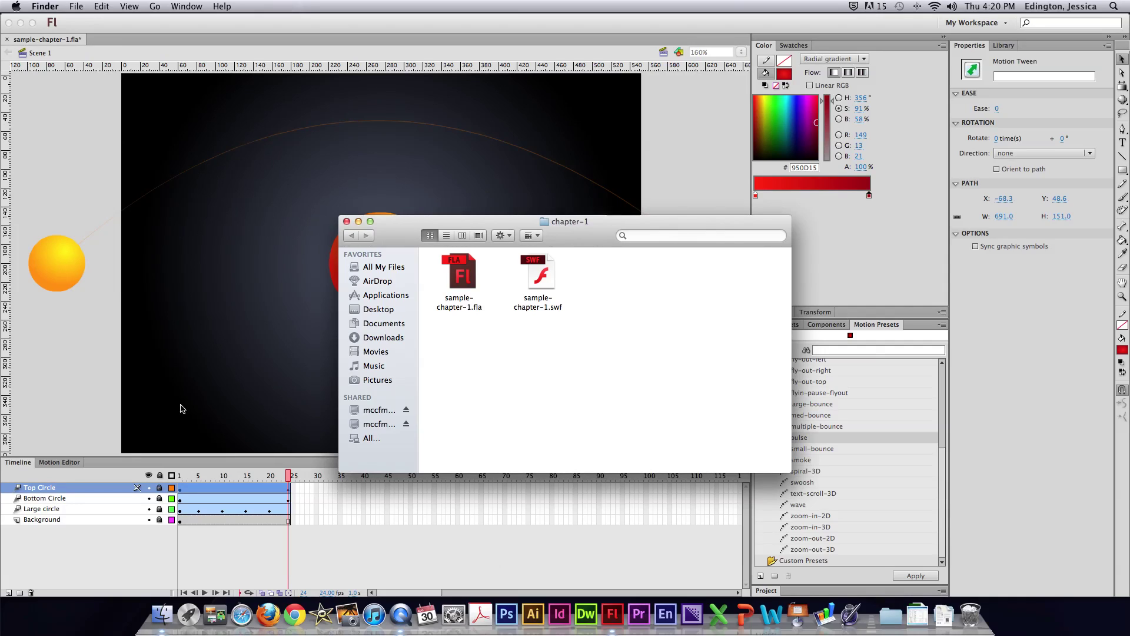
pyautogui.click(533, 305)
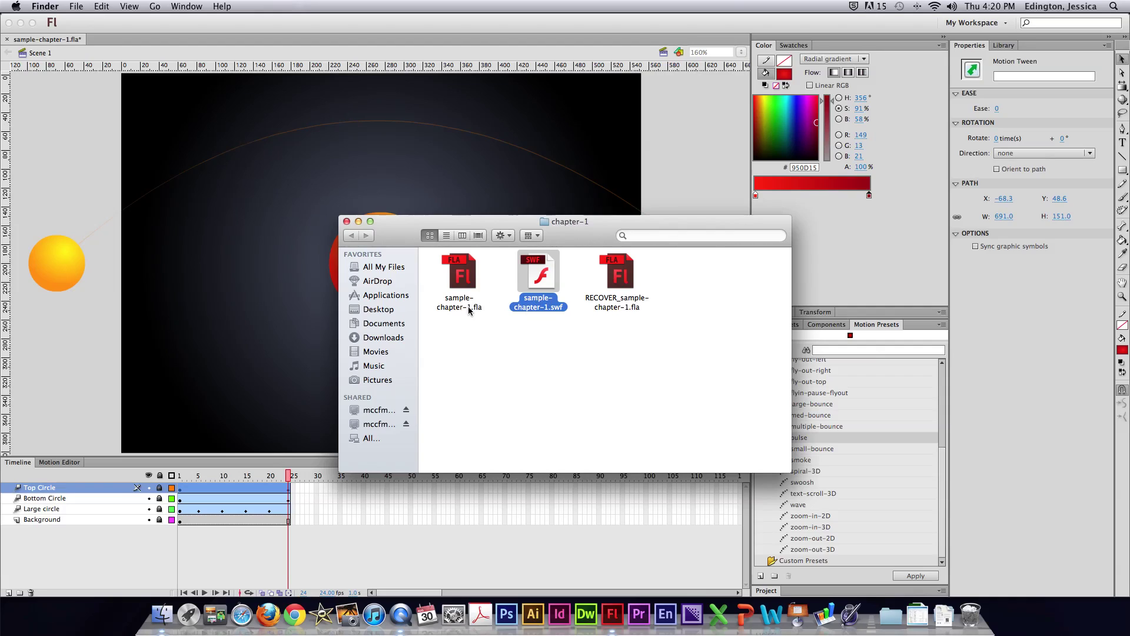
pyautogui.click(603, 302)
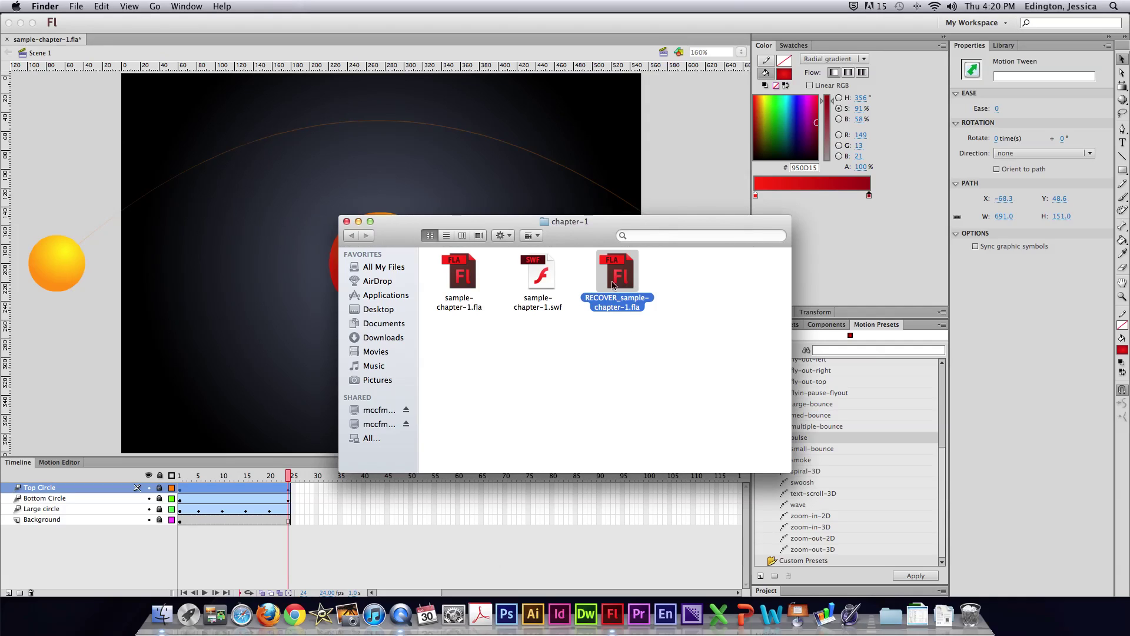
pyautogui.click(347, 222)
pyautogui.click(705, 323)
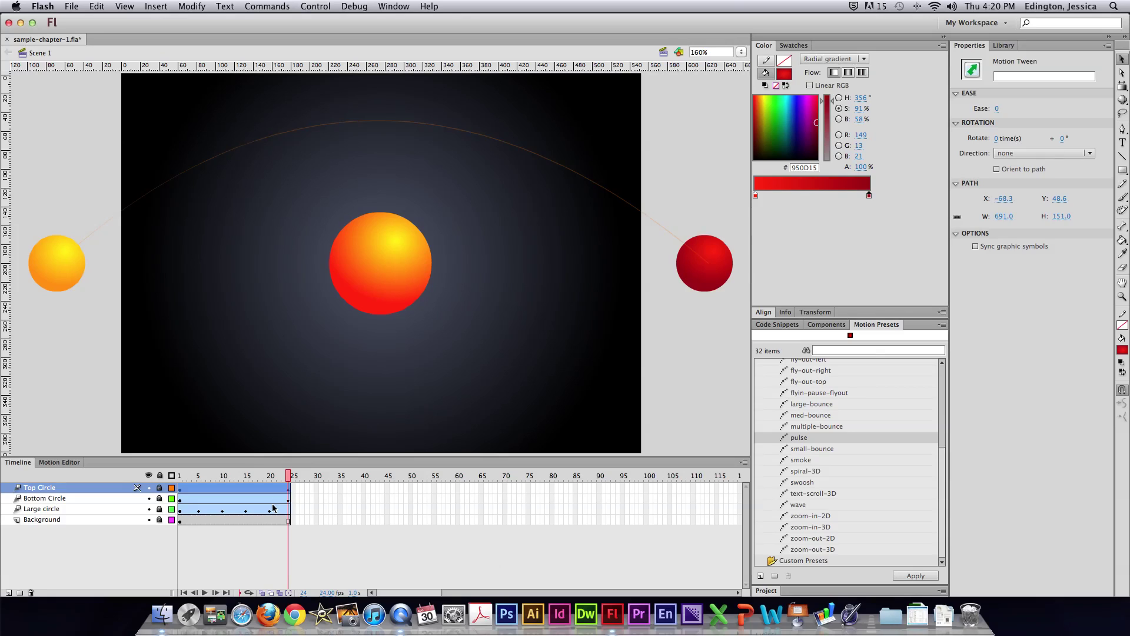
# Select frame 7 of the Background layer and toggle that layer's visibility off and on
pyautogui.moveTo(288, 482); pyautogui.dragTo(181, 477)
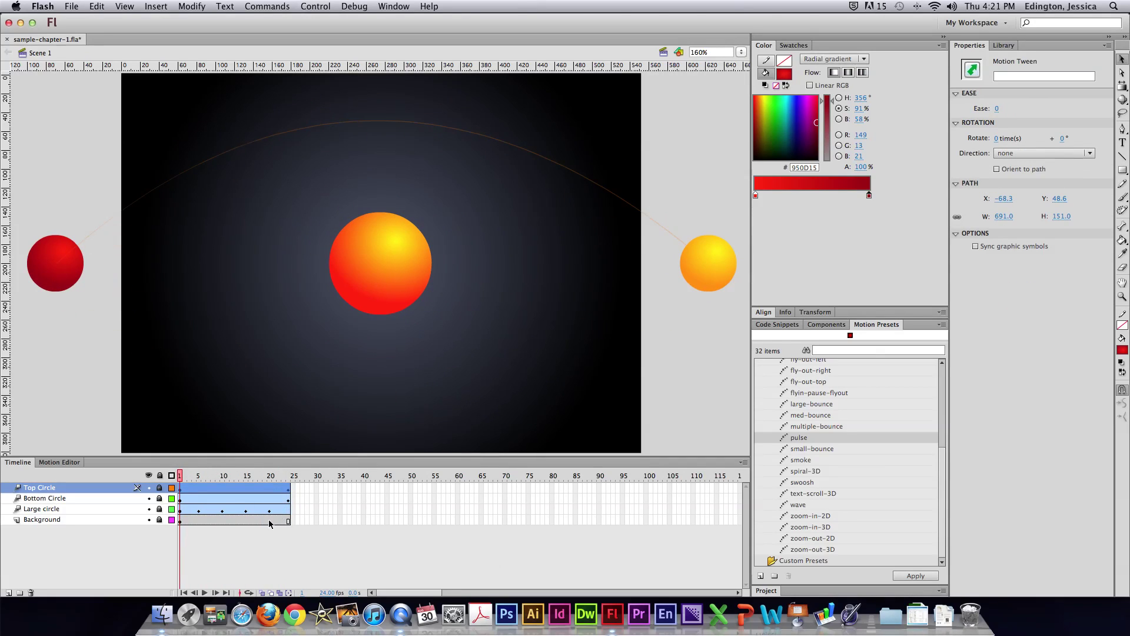
pyautogui.click(209, 524)
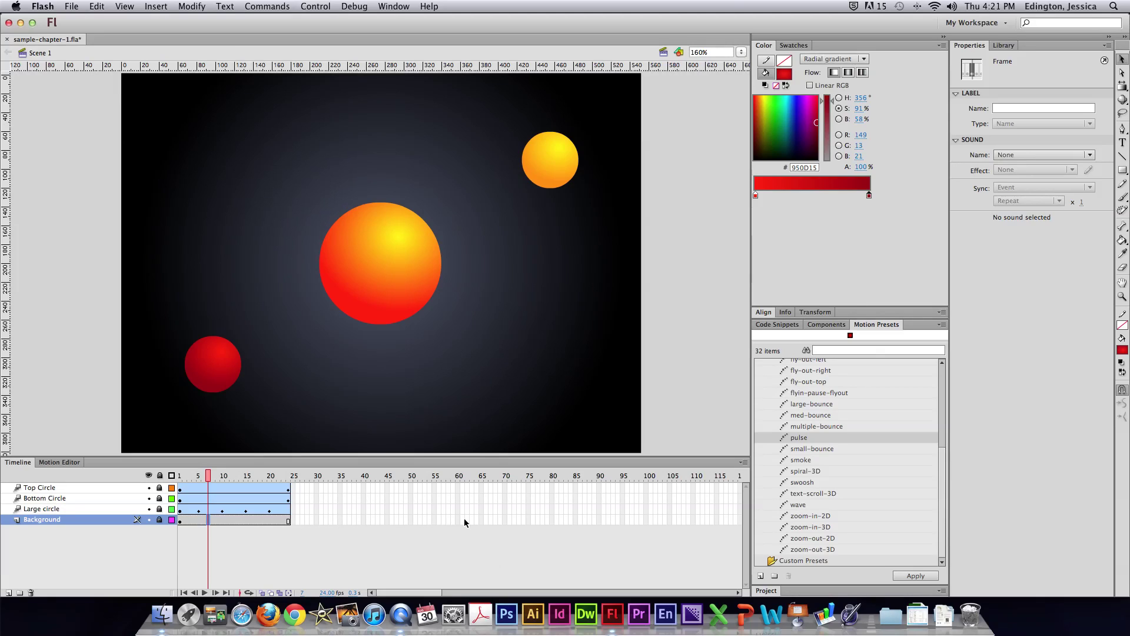
pyautogui.click(149, 520)
pyautogui.click(149, 520)
# Examine the stage color choices in the document properties and close the color picker
pyautogui.click(734, 288)
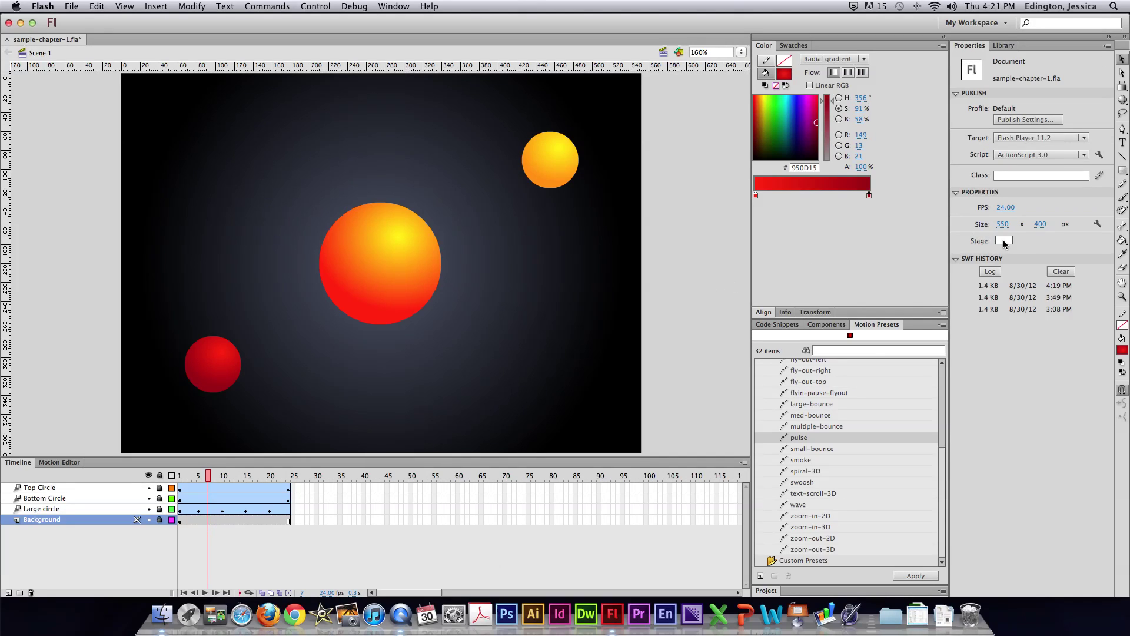
pyautogui.click(1004, 239)
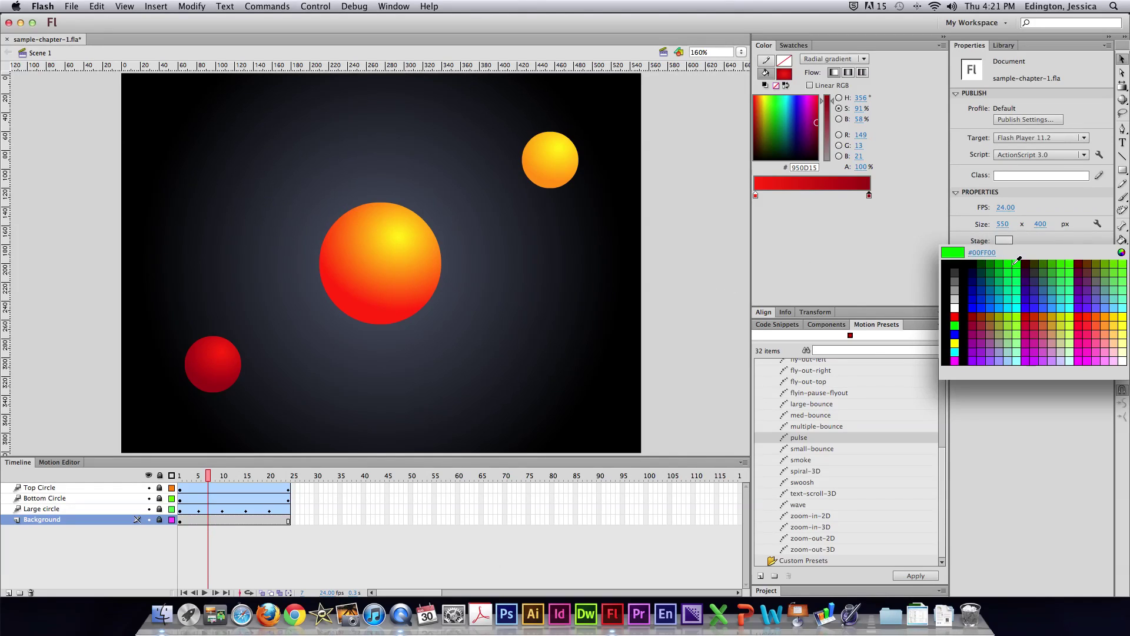
pyautogui.click(1021, 238)
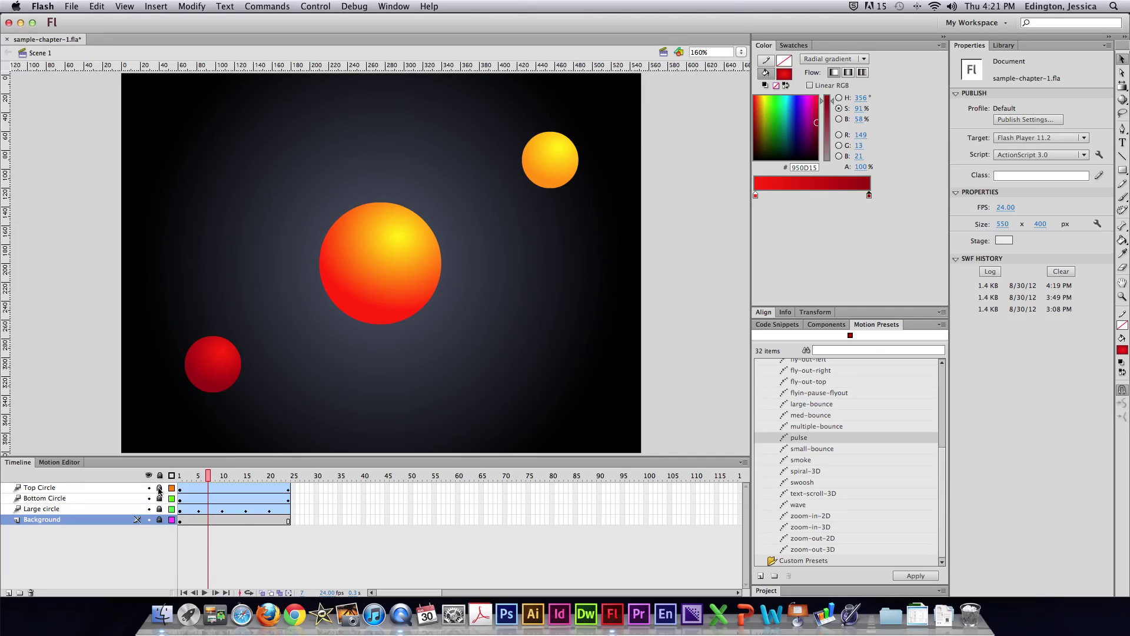
# Scrub the playhead forward through frames 10 and 16 and back to frame 1 to view the motion
pyautogui.moveTo(210, 480)
pyautogui.mouseDown()
pyautogui.moveTo(170, 477)
pyautogui.moveTo(279, 477)
pyautogui.moveTo(173, 480)
pyautogui.moveTo(223, 480)
pyautogui.mouseUp()
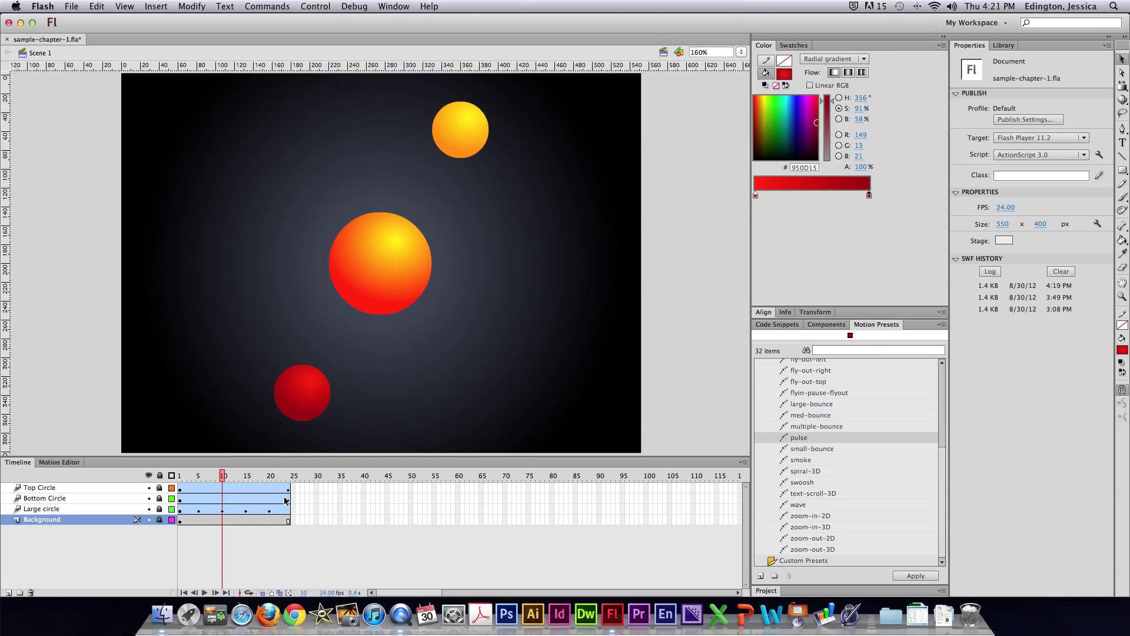
pyautogui.moveTo(222, 478); pyautogui.dragTo(250, 478)
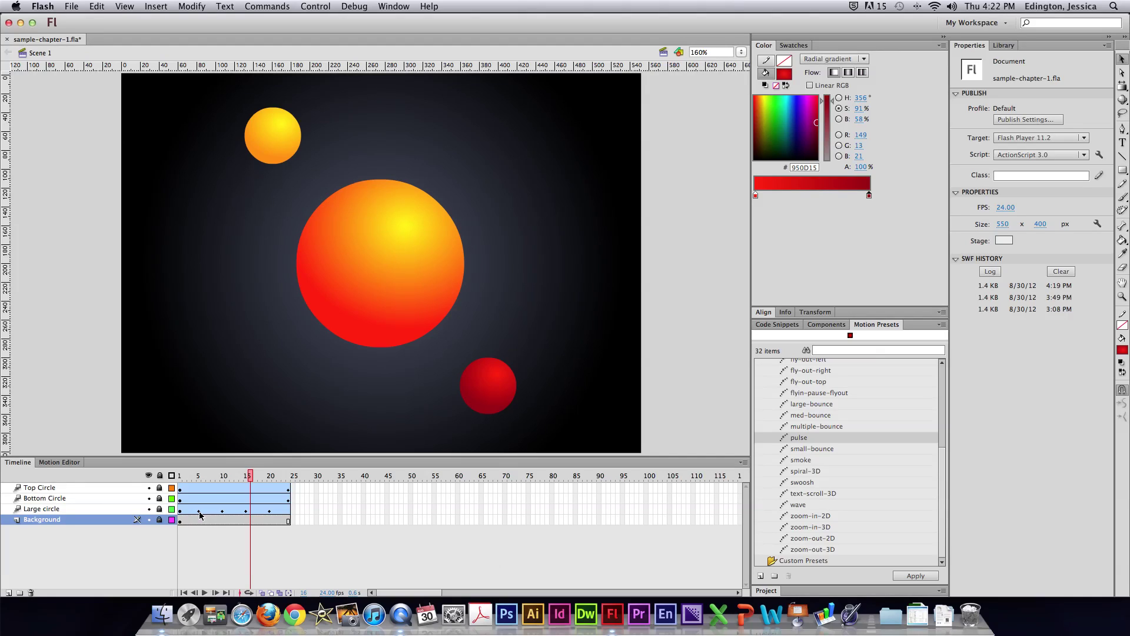
pyautogui.moveTo(253, 476); pyautogui.dragTo(168, 475)
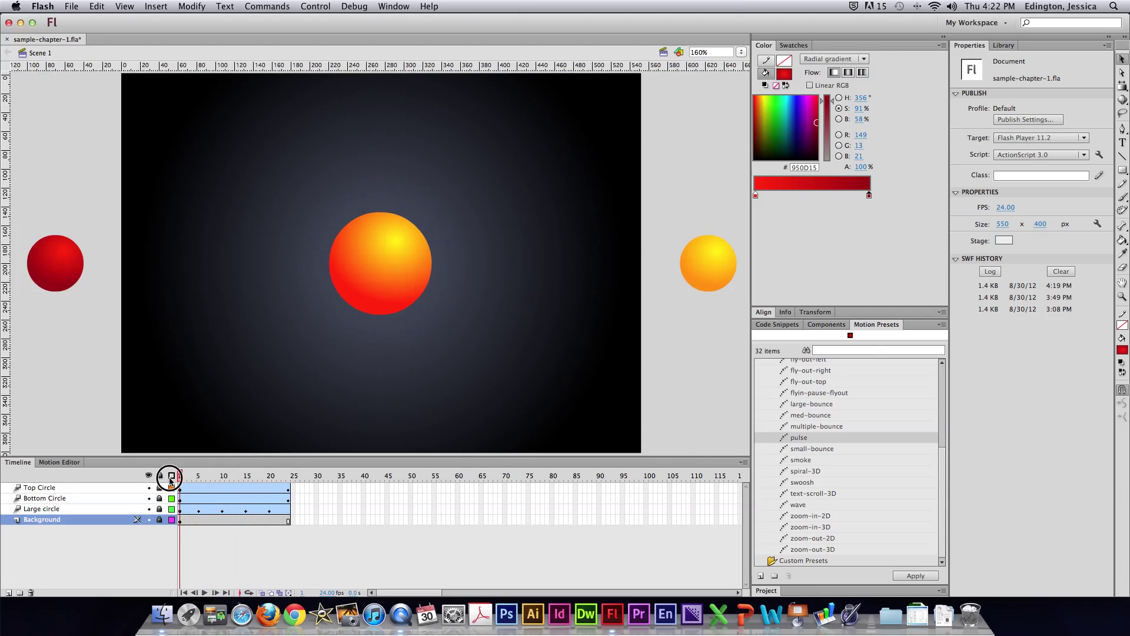
# Inspect the Large circle keyframes at frames 5, 15 and 20, and the Background layer's last frames up to frame 24
pyautogui.click(200, 510)
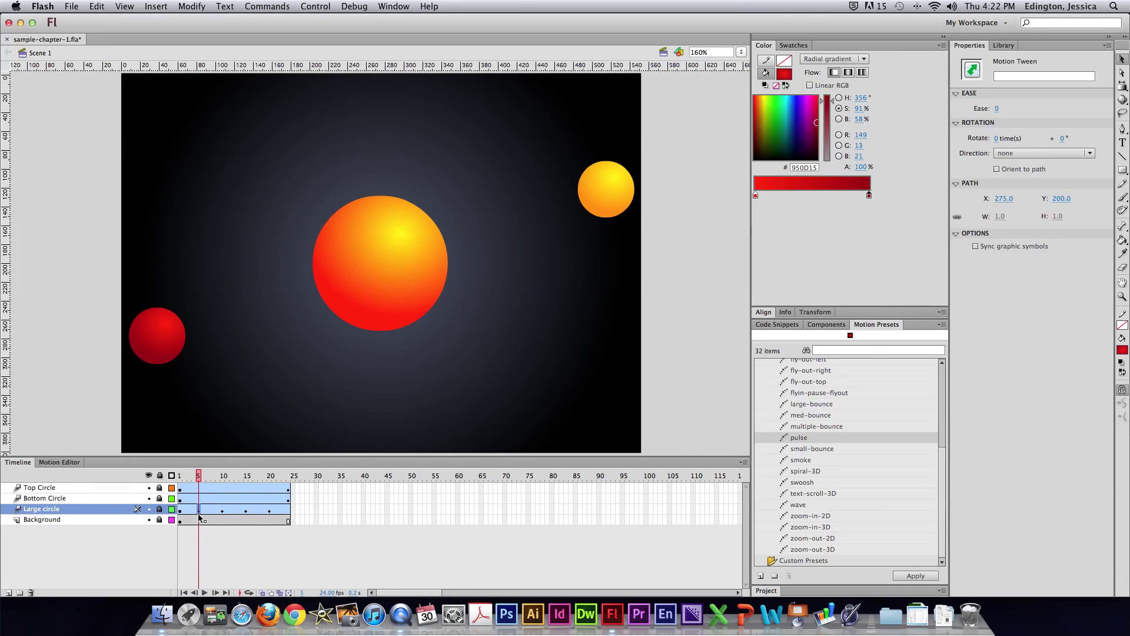
pyautogui.click(247, 511)
pyautogui.click(270, 512)
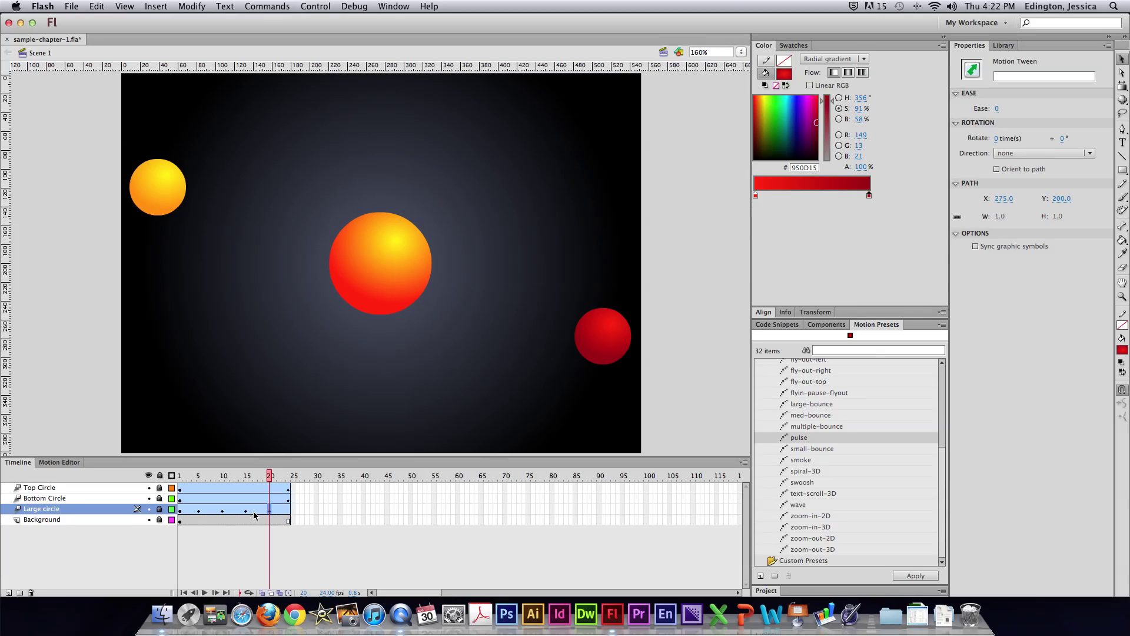
pyautogui.click(288, 521)
pyautogui.click(282, 521)
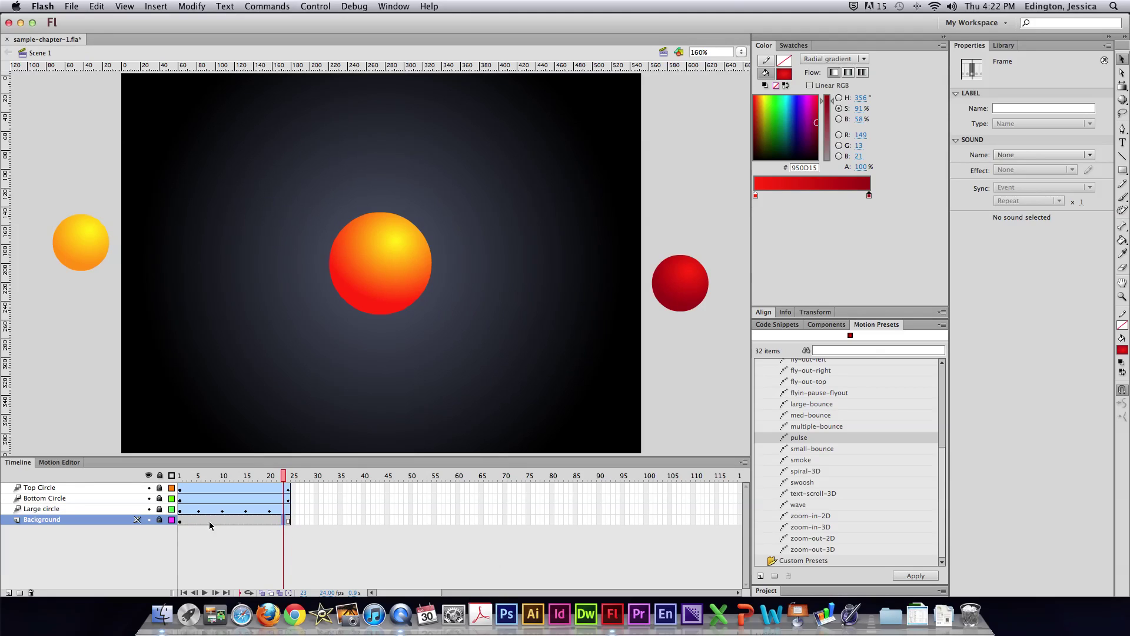
pyautogui.click(288, 521)
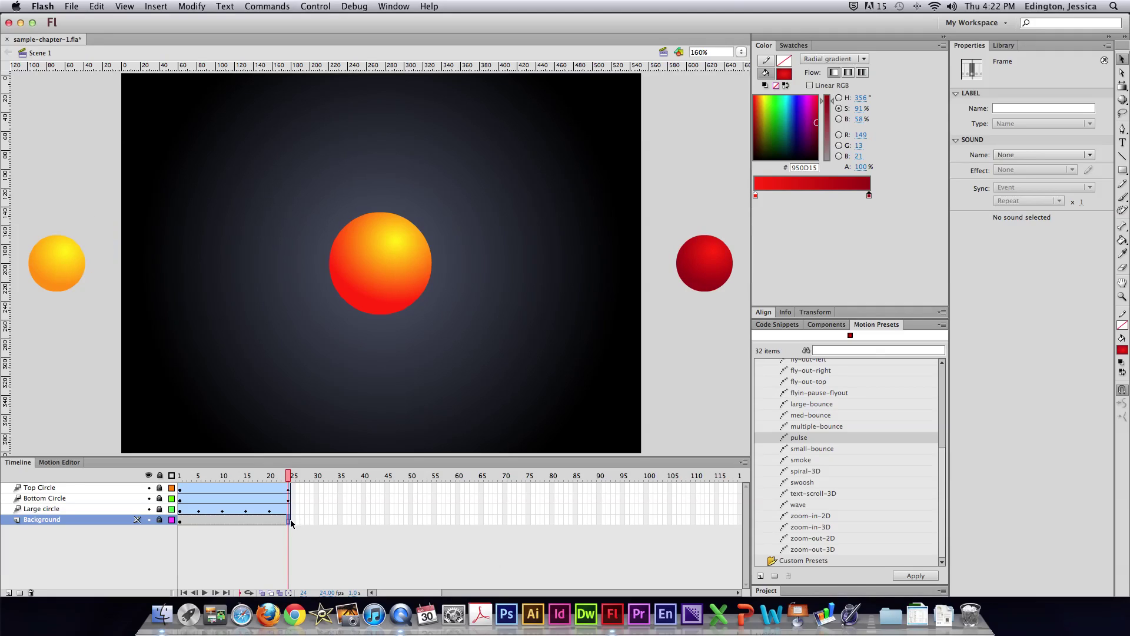
# Move the Background layer's last frame out to frame 27 and return the playhead to frame 24
pyautogui.press(',')
pyautogui.click(289, 522)
pyautogui.moveTo(290, 517); pyautogui.dragTo(302, 530)
pyautogui.click(320, 539)
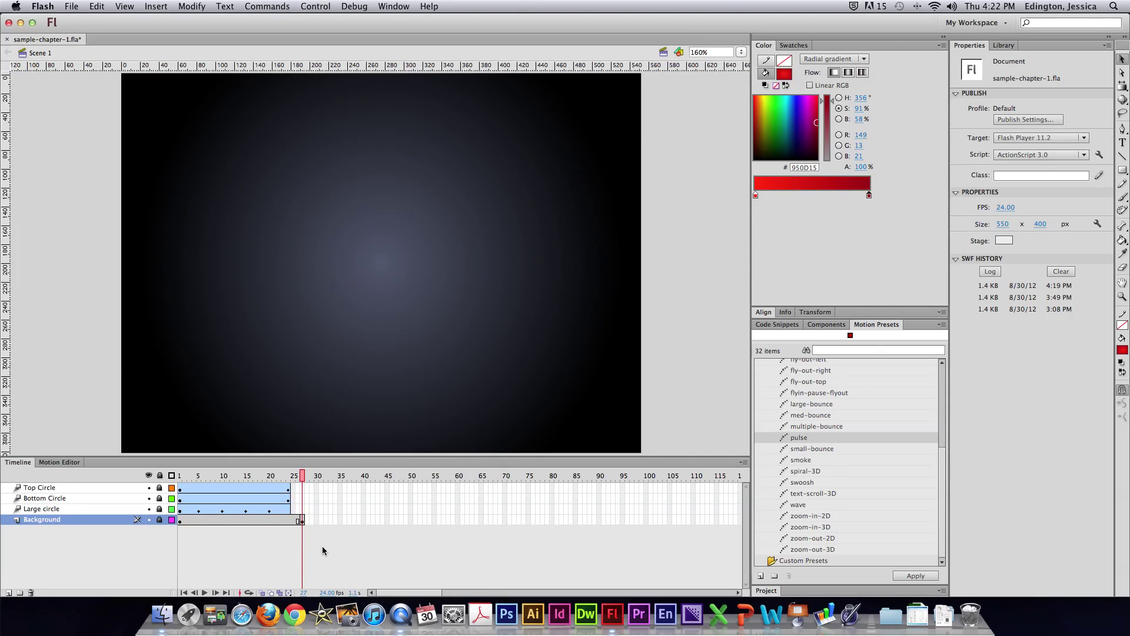
pyautogui.moveTo(301, 485); pyautogui.dragTo(289, 485)
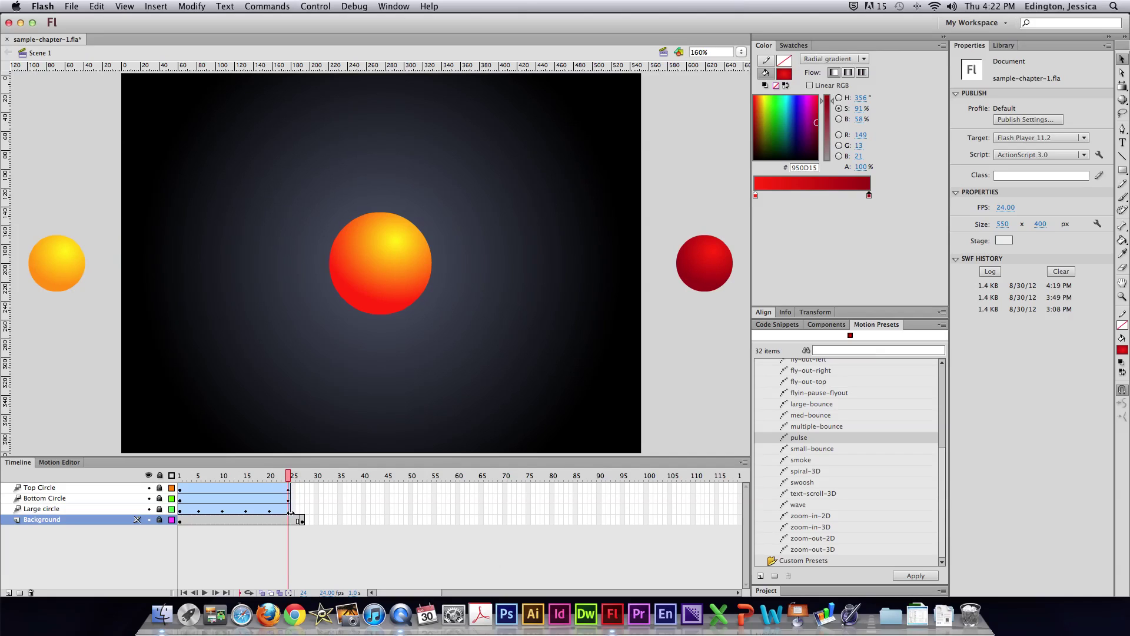
# Test the movie, watch the animation loop with the longer Background layer, and close the preview
pyautogui.press('super+Return')
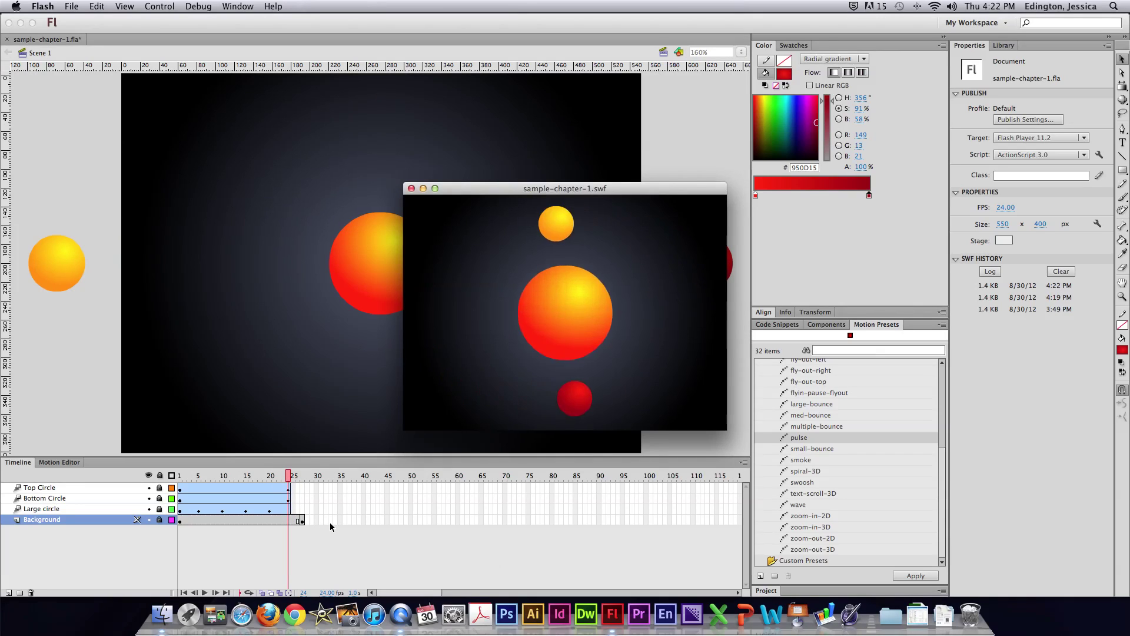
pyautogui.hscroll(10, 330, 527)
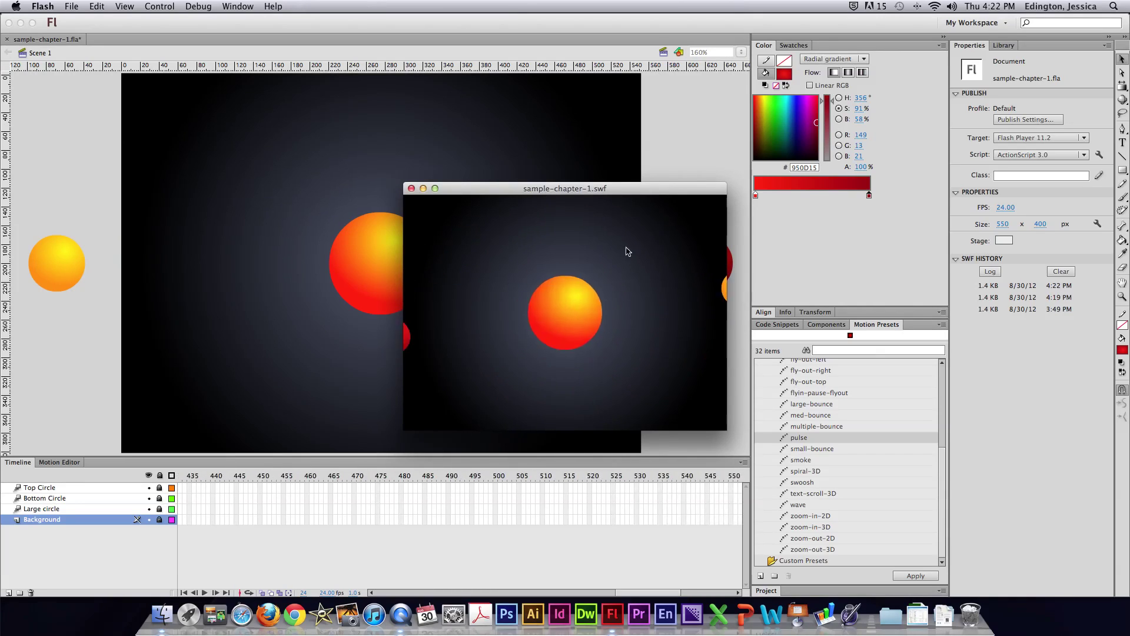
pyautogui.hscroll(-10, 372, 525)
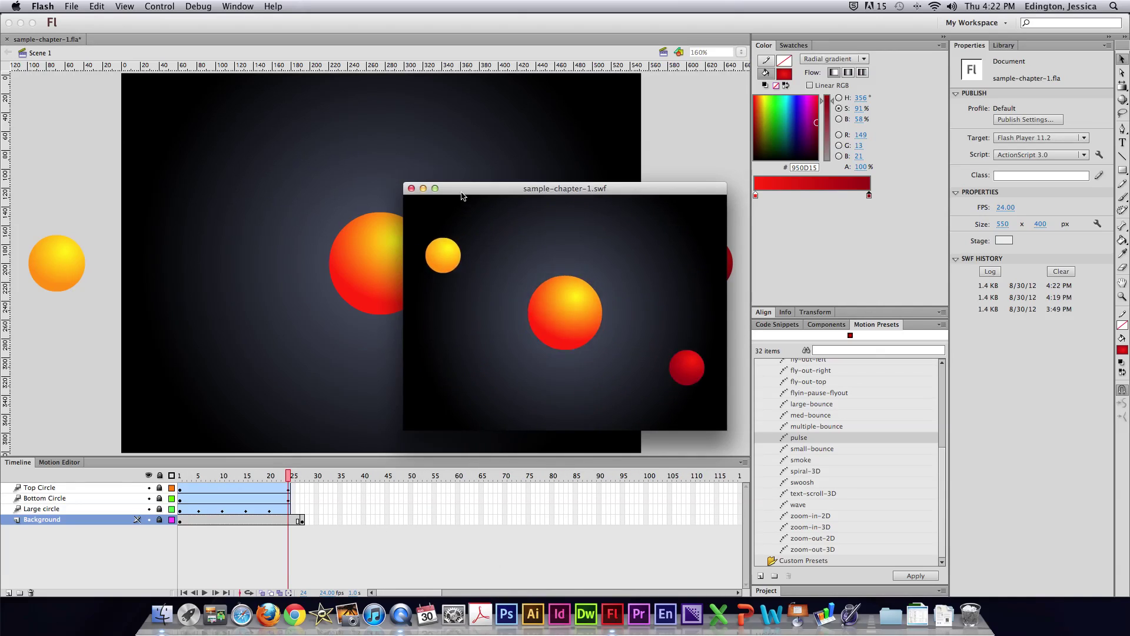
pyautogui.click(411, 188)
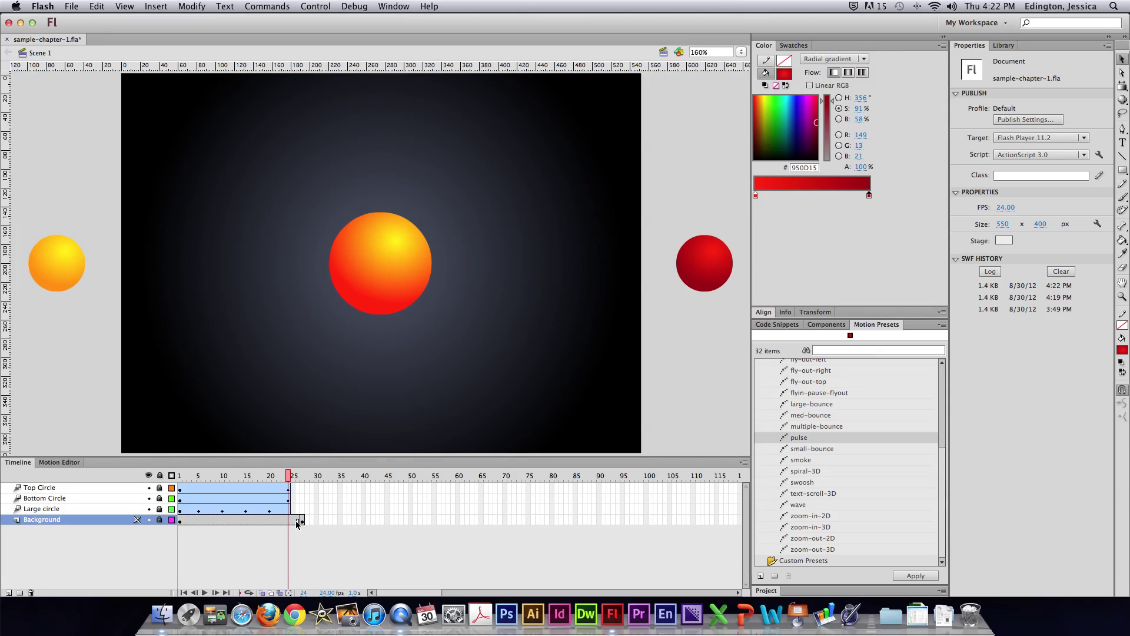
# Remove frames 25 to 27 from the Background layer
pyautogui.click(297, 521)
pyautogui.press('.')
pyautogui.press('.')
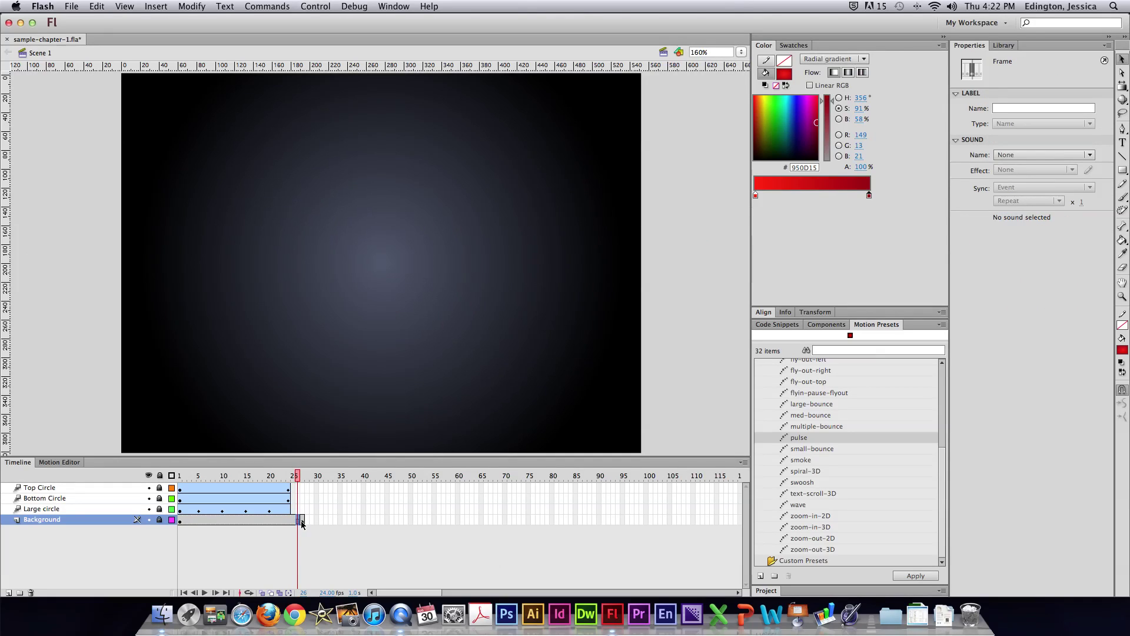
pyautogui.moveTo(293, 523); pyautogui.dragTo(302, 523)
pyautogui.click(296, 523)
pyautogui.click(304, 523)
pyautogui.rightClick(298, 524)
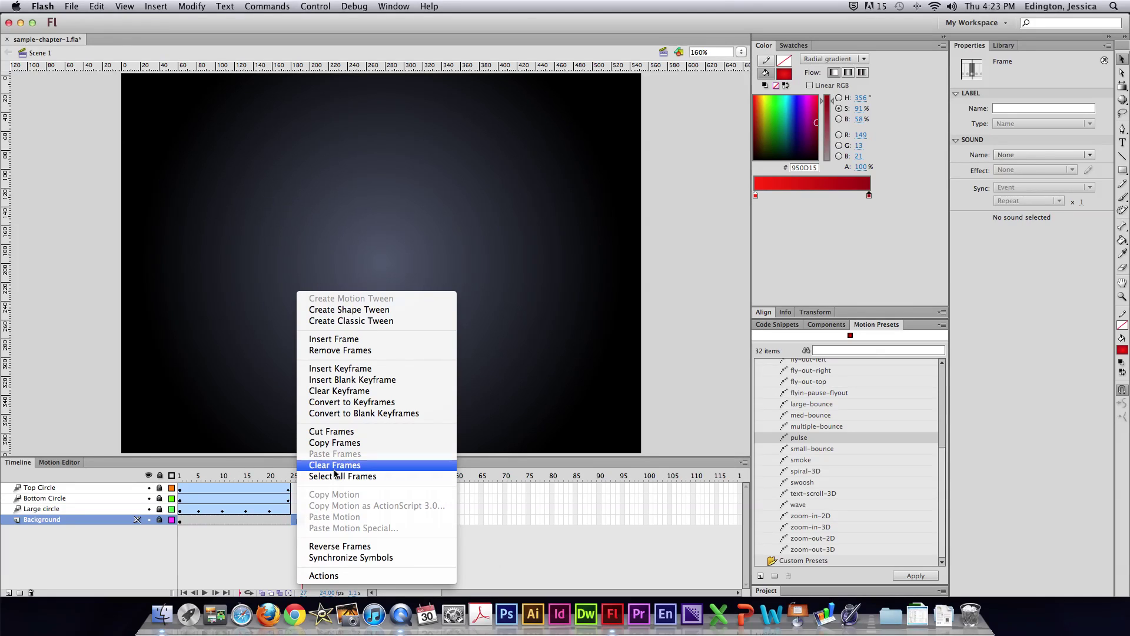
pyautogui.click(347, 352)
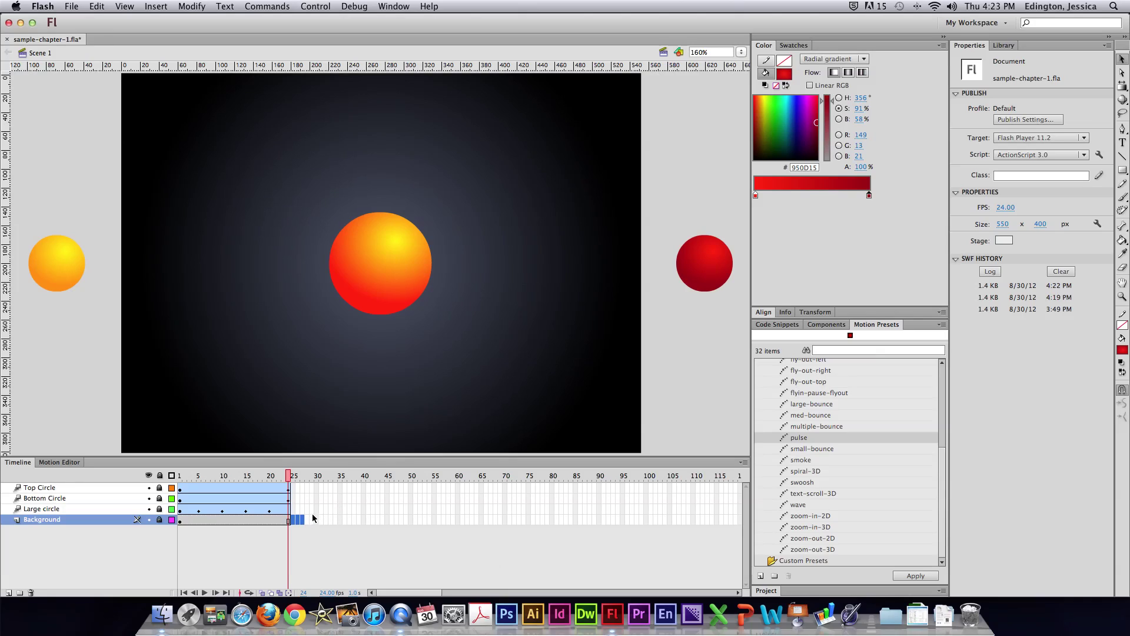
# Compare the frame commands offered for the Large circle tween at frame 20 and Background frame 9, then select Background frame 24
pyautogui.rightClick(271, 513)
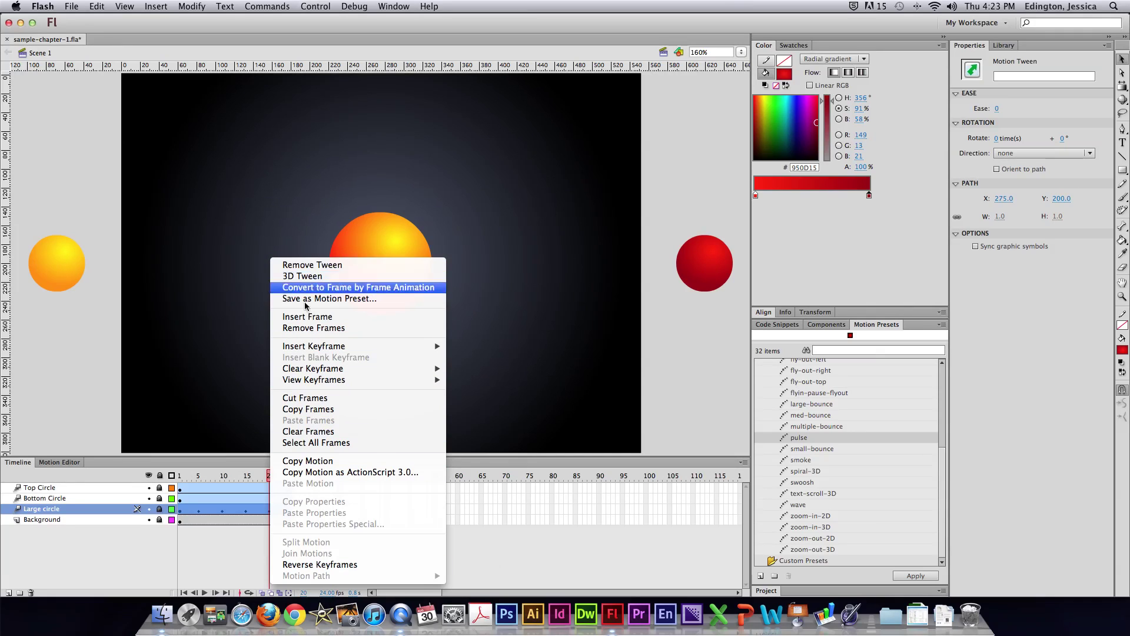
pyautogui.click(215, 520)
pyautogui.rightClick(215, 521)
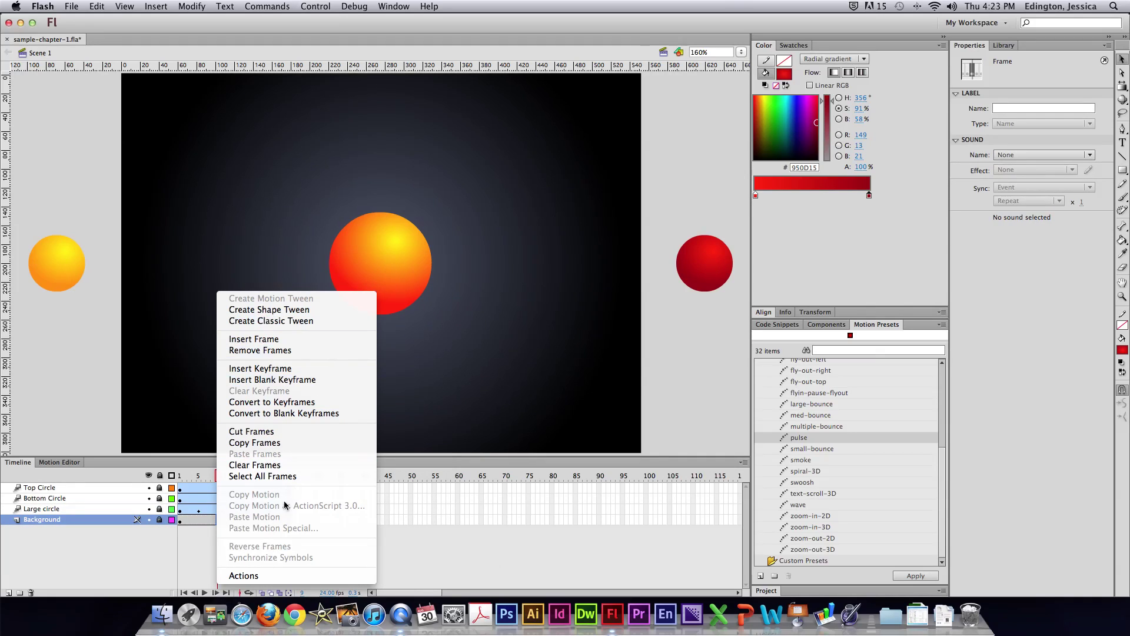
pyautogui.click(208, 520)
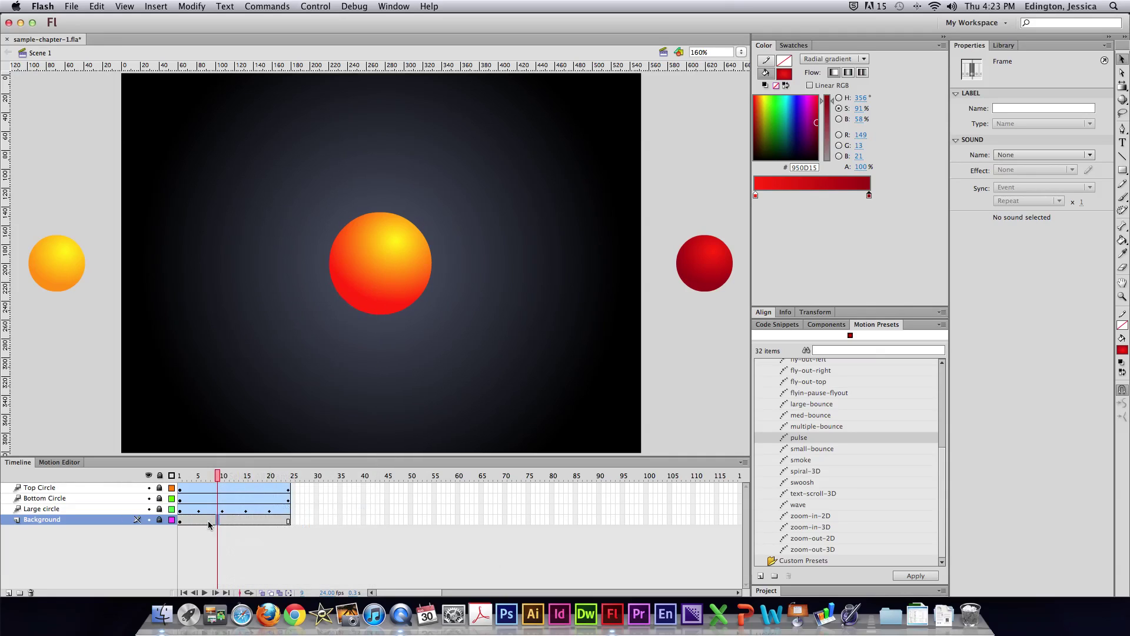
pyautogui.click(288, 521)
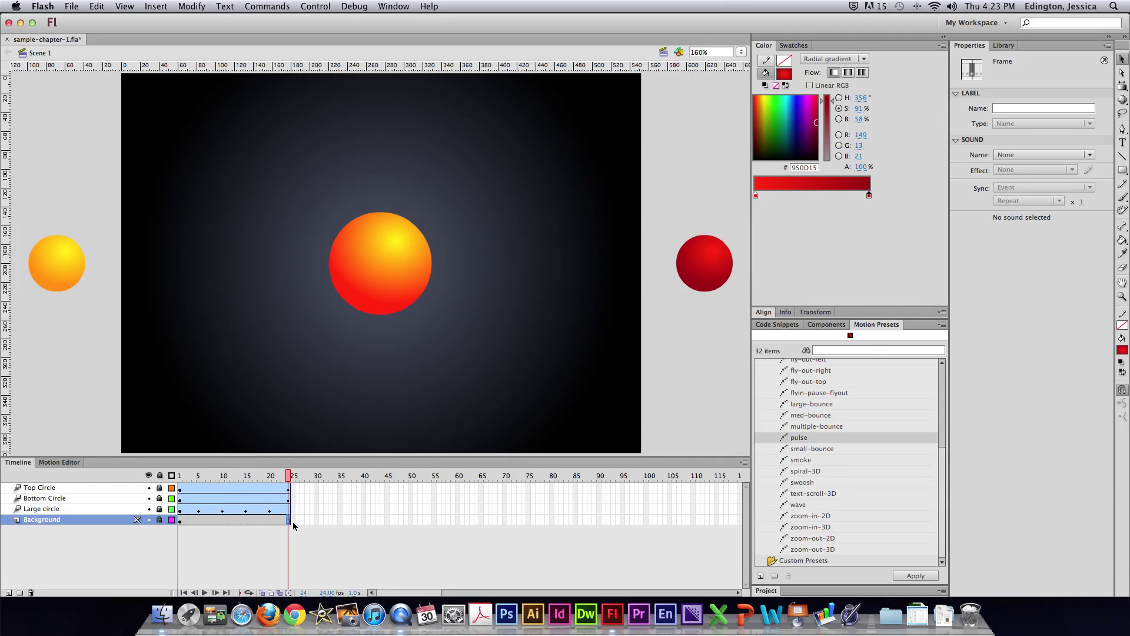